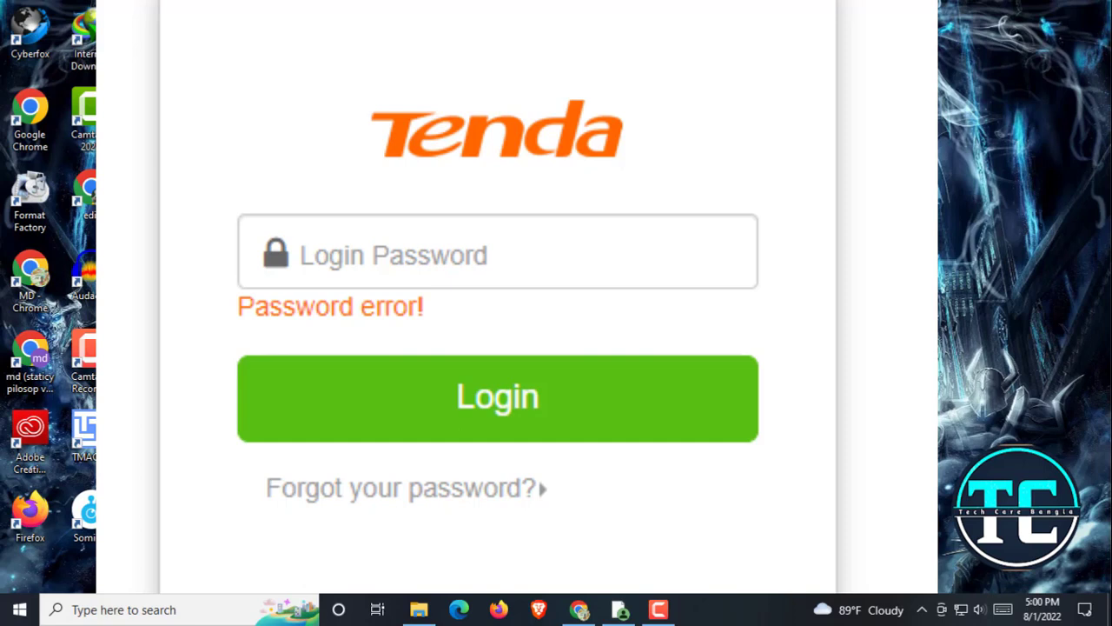
After the 'Password error!' login refusal, open a new Chrome window from the taskbar
{"action": "left_click", "coordinate": [619, 609]}
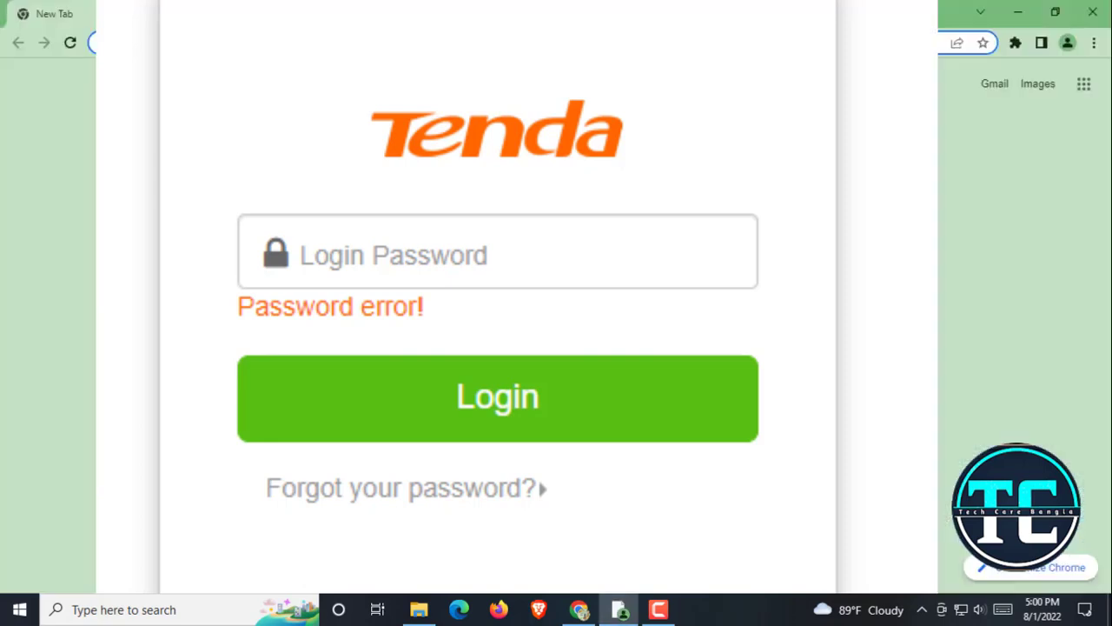
Rerun the earlier Google search for 192.168.o.1 from the omnibox suggestions
{"action": "type", "text": "1"}
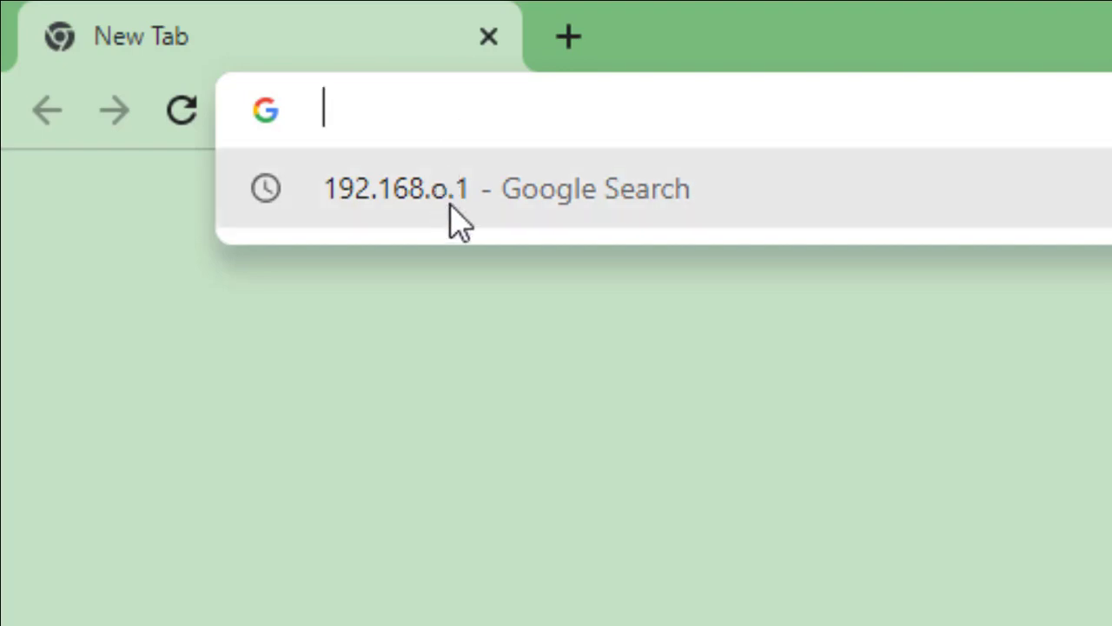
{"action": "left_click", "coordinate": [363, 206]}
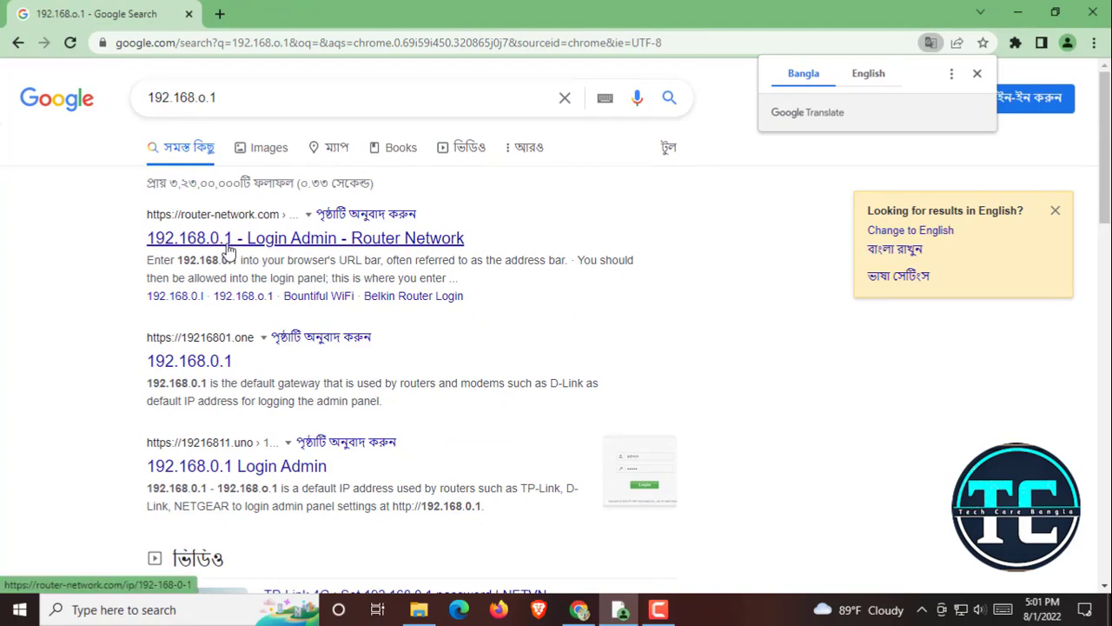
Follow the RouterNetwork 192.168.0.1 Login Admin result through to the router's admin page
{"action": "left_click", "coordinate": [199, 245]}
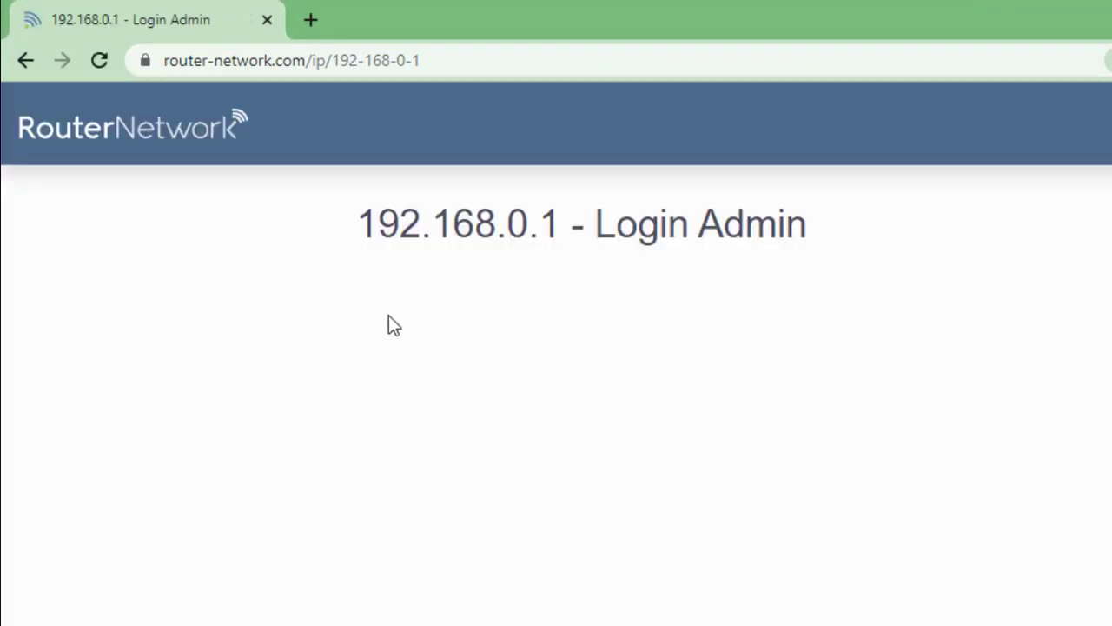
{"action": "scroll", "coordinate": [658, 458], "scroll_direction": "down", "scroll_amount": 5}
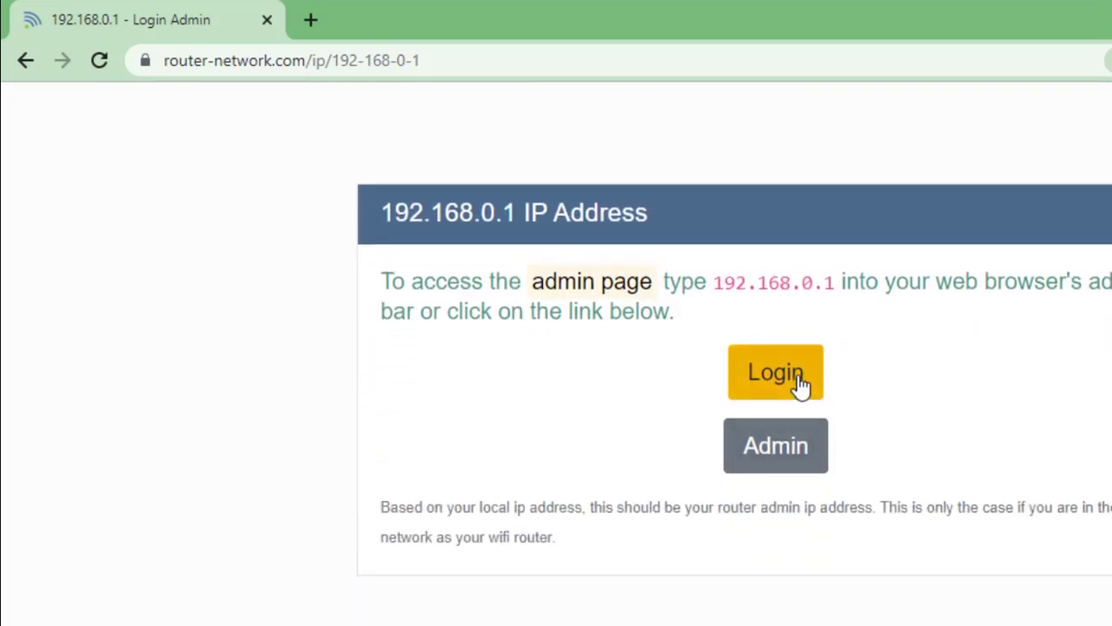
{"action": "left_click", "coordinate": [805, 386]}
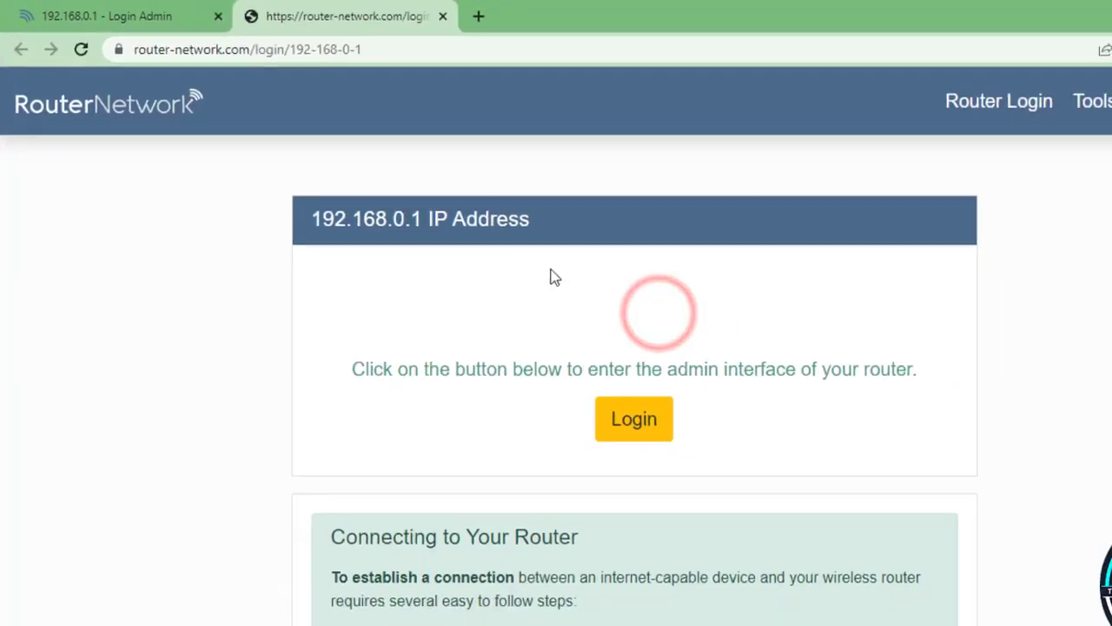
{"action": "scroll", "coordinate": [543, 337], "scroll_direction": "down", "scroll_amount": 3}
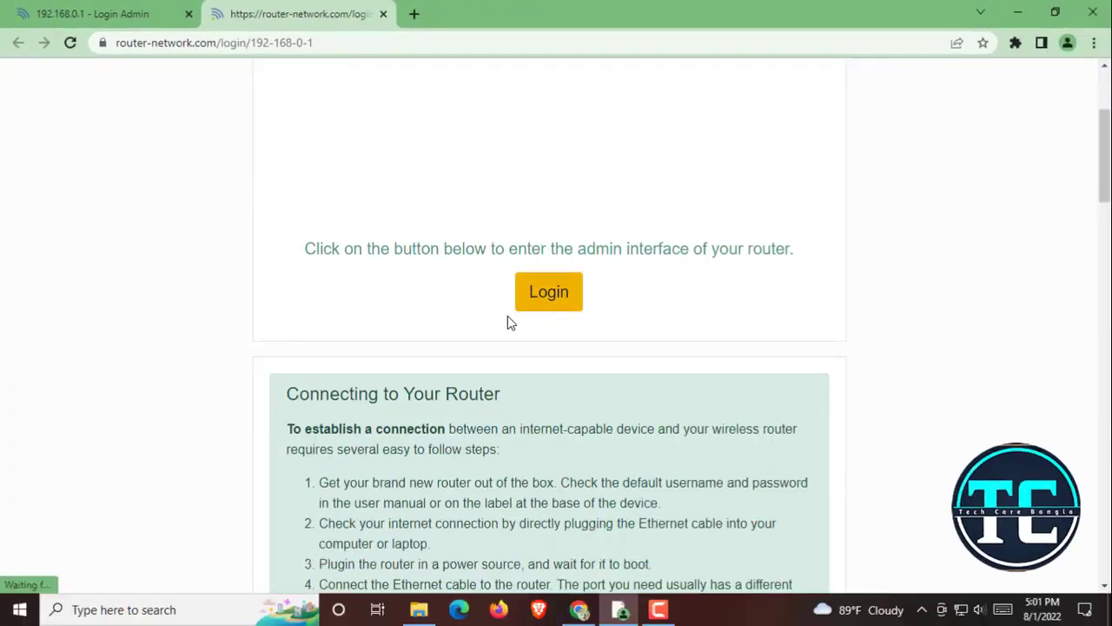
{"action": "left_click", "coordinate": [550, 293]}
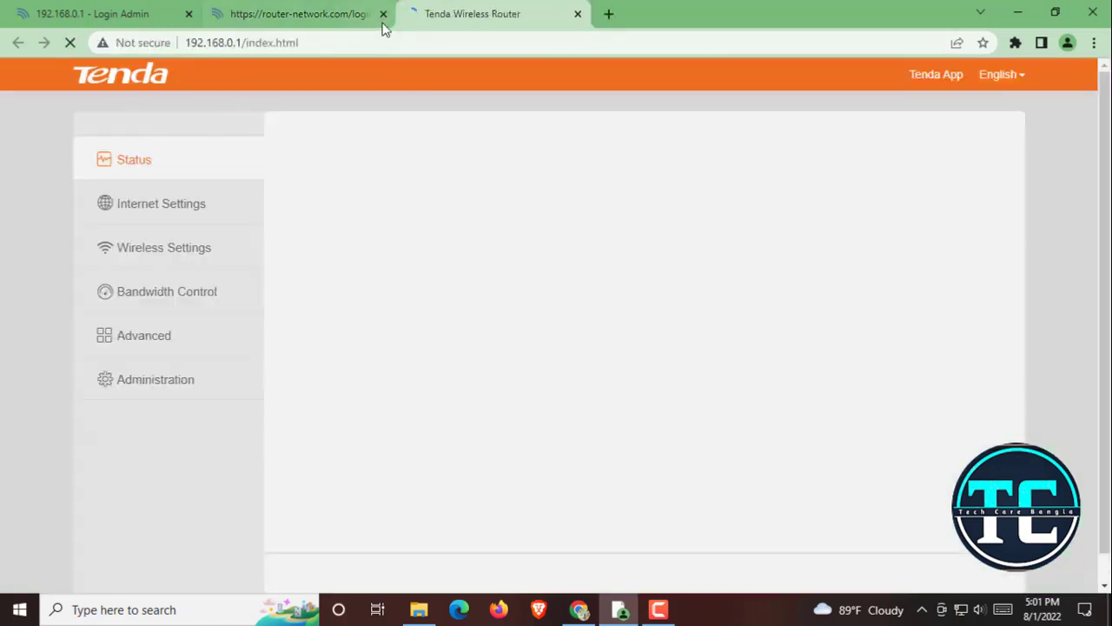
{"action": "left_click", "coordinate": [381, 15]}
Close the leftover Login Admin tab and go to the router's Administration page
{"action": "left_click", "coordinate": [188, 14]}
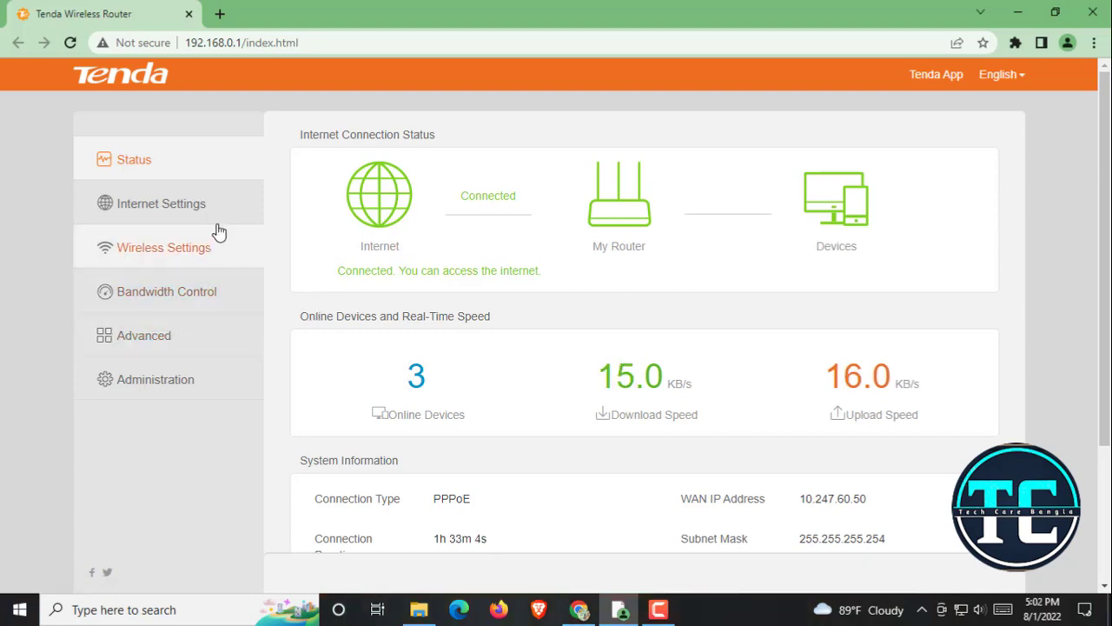
{"action": "left_click", "coordinate": [171, 388]}
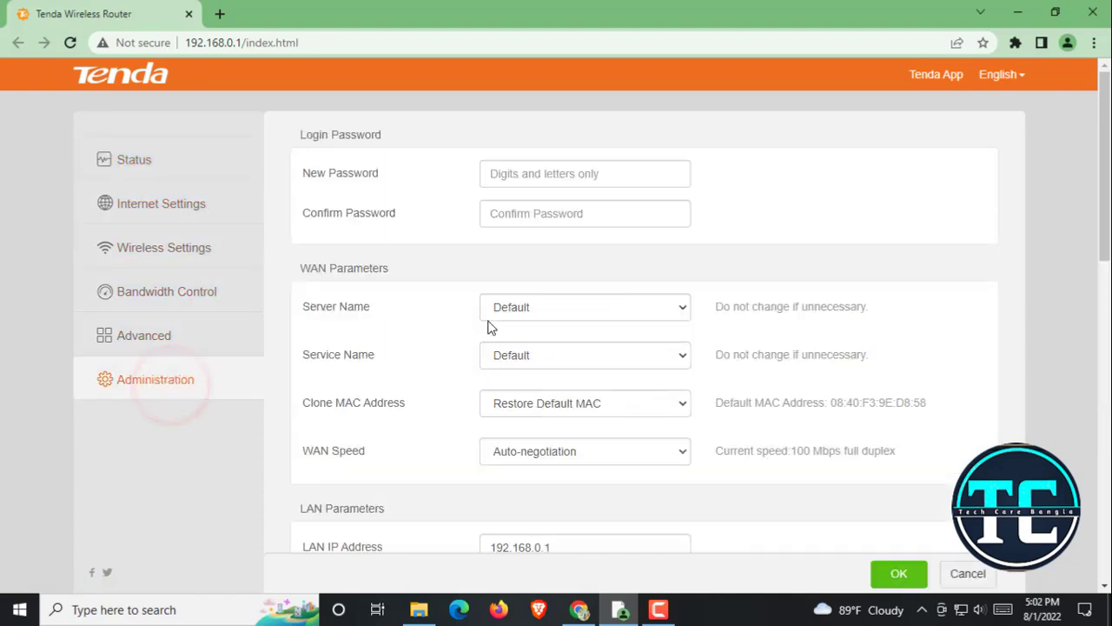
Scroll to Device Management and choose Reset for Restore Factory Settings
{"action": "scroll", "coordinate": [490, 326], "scroll_direction": "down", "scroll_amount": 5}
{"action": "scroll", "coordinate": [543, 352], "scroll_direction": "down", "scroll_amount": 5}
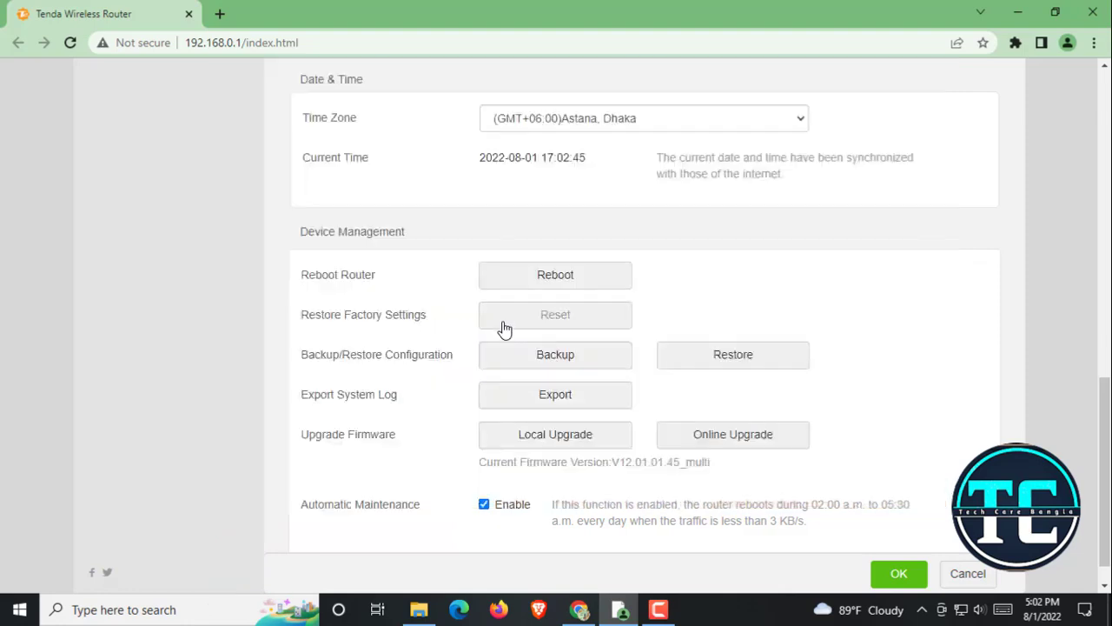
{"action": "left_click", "coordinate": [584, 321]}
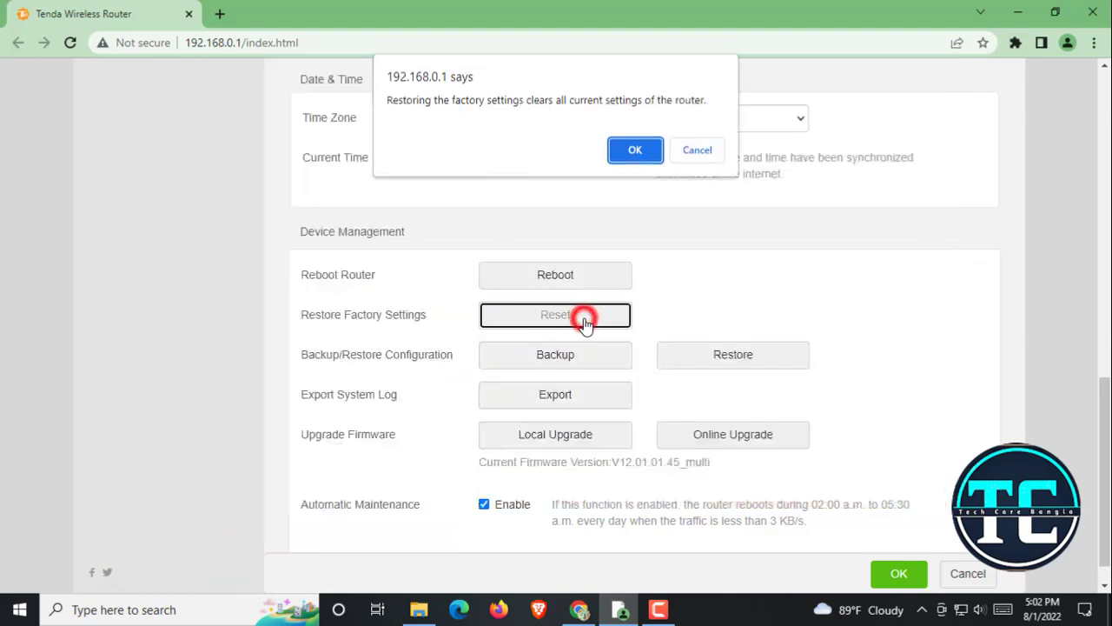
Confirm the factory reset, accept the browser prompt and close the 'No internet' tab
{"action": "left_click", "coordinate": [635, 151]}
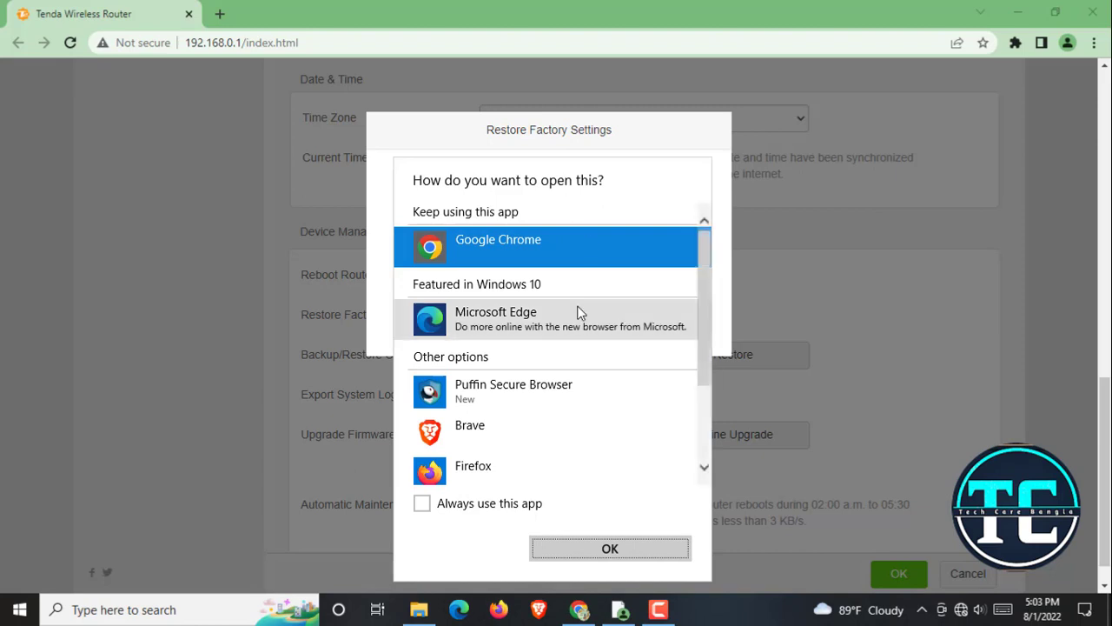
{"action": "left_click", "coordinate": [610, 549]}
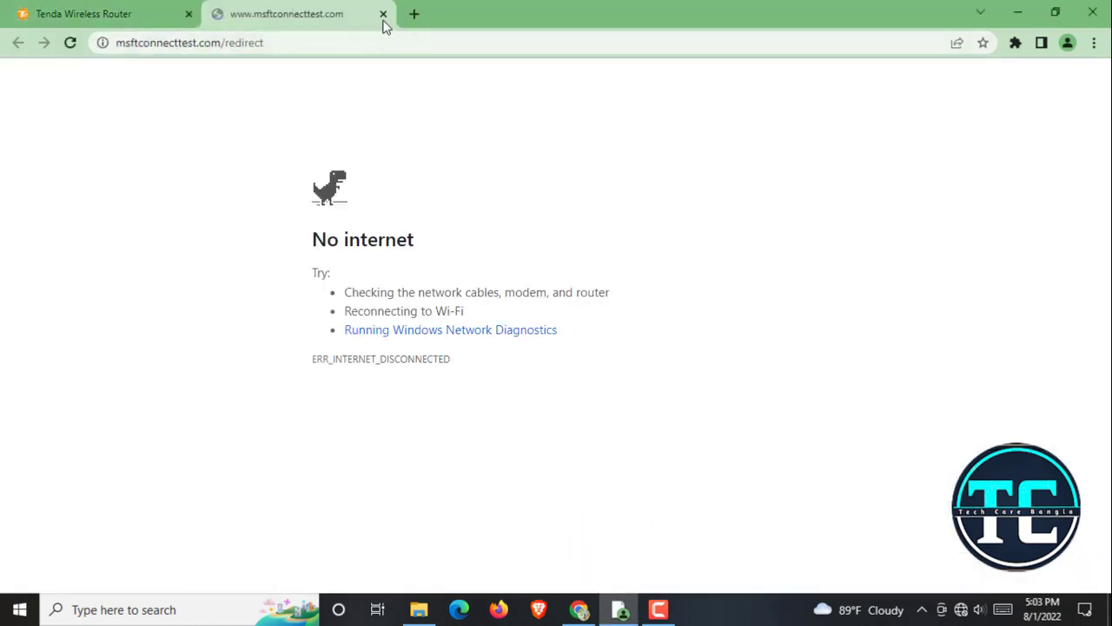
{"action": "left_click", "coordinate": [383, 14]}
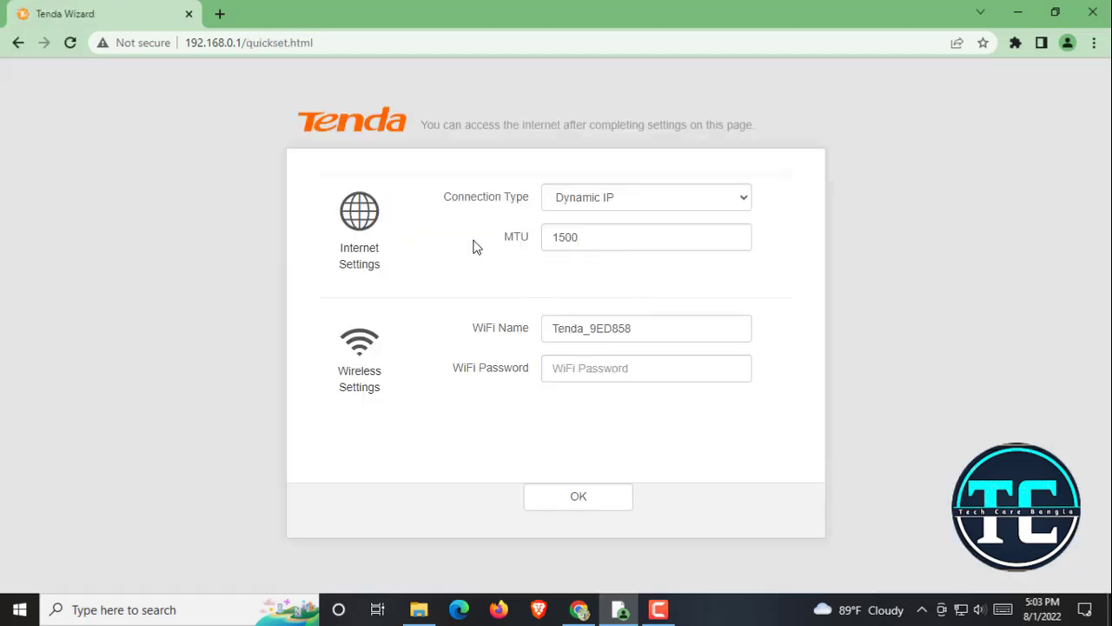
Replace the Tenda Wizard tab with a new tab and rerun the 192.168.o.1 search
{"action": "left_click", "coordinate": [218, 14]}
{"action": "left_click", "coordinate": [189, 14]}
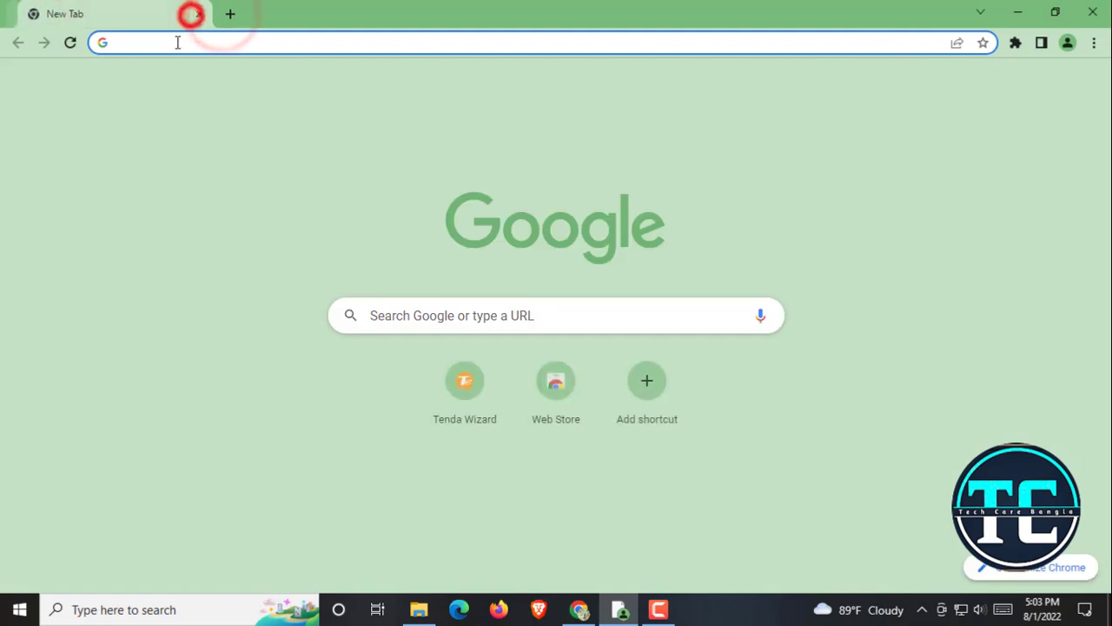
{"action": "left_click", "coordinate": [175, 43]}
{"action": "left_click", "coordinate": [174, 73]}
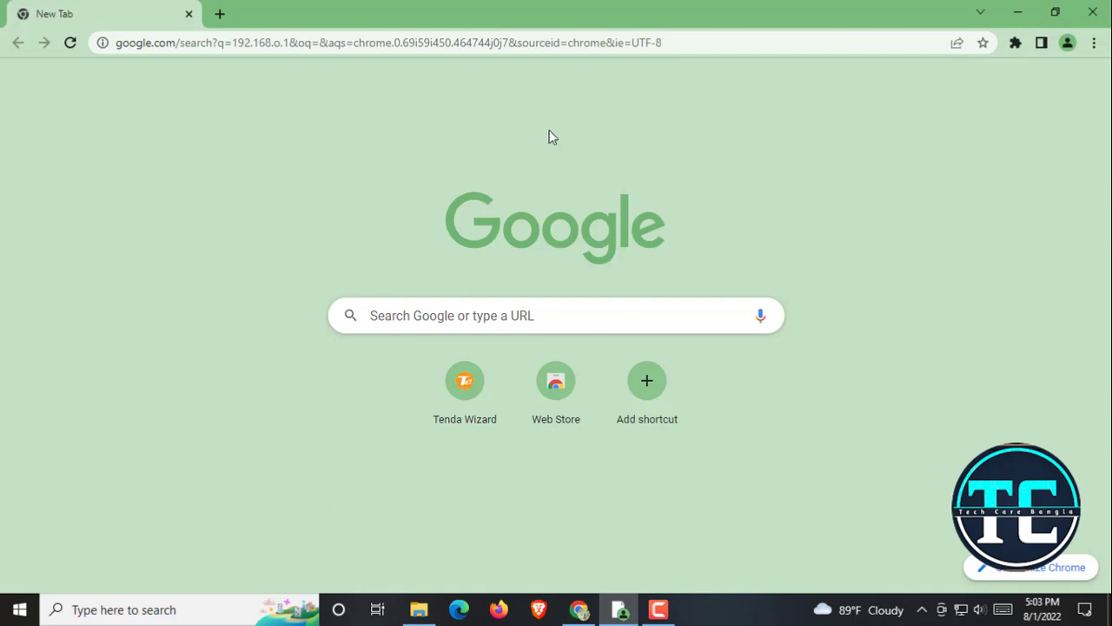
In another new tab, load the router address 192.168.0.1
{"action": "left_click", "coordinate": [220, 13]}
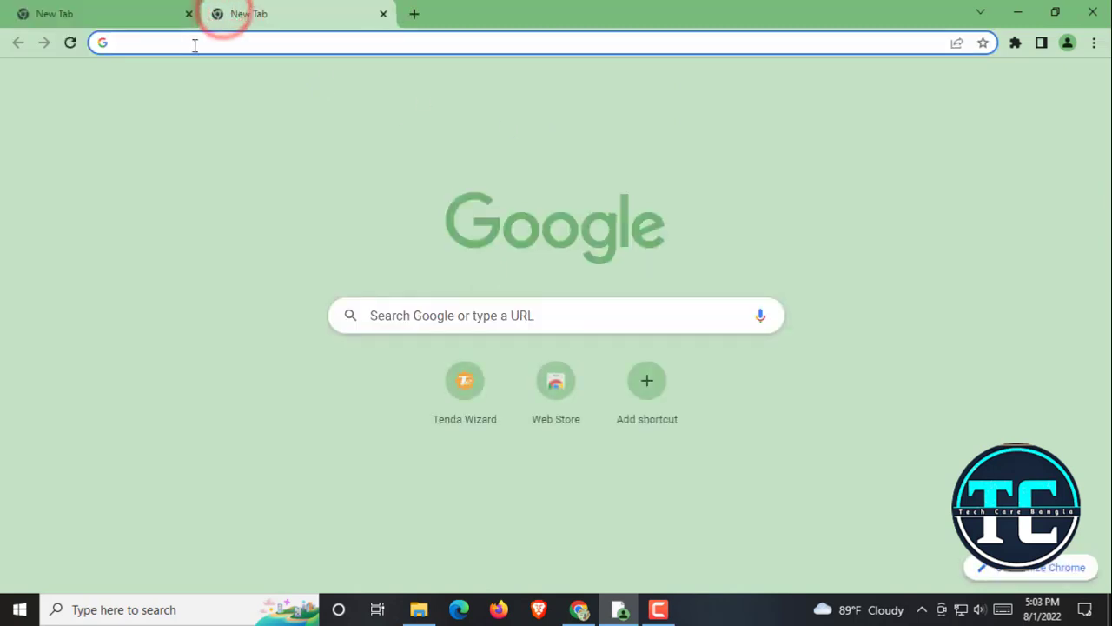
{"action": "left_click", "coordinate": [193, 41]}
{"action": "left_click", "coordinate": [223, 73]}
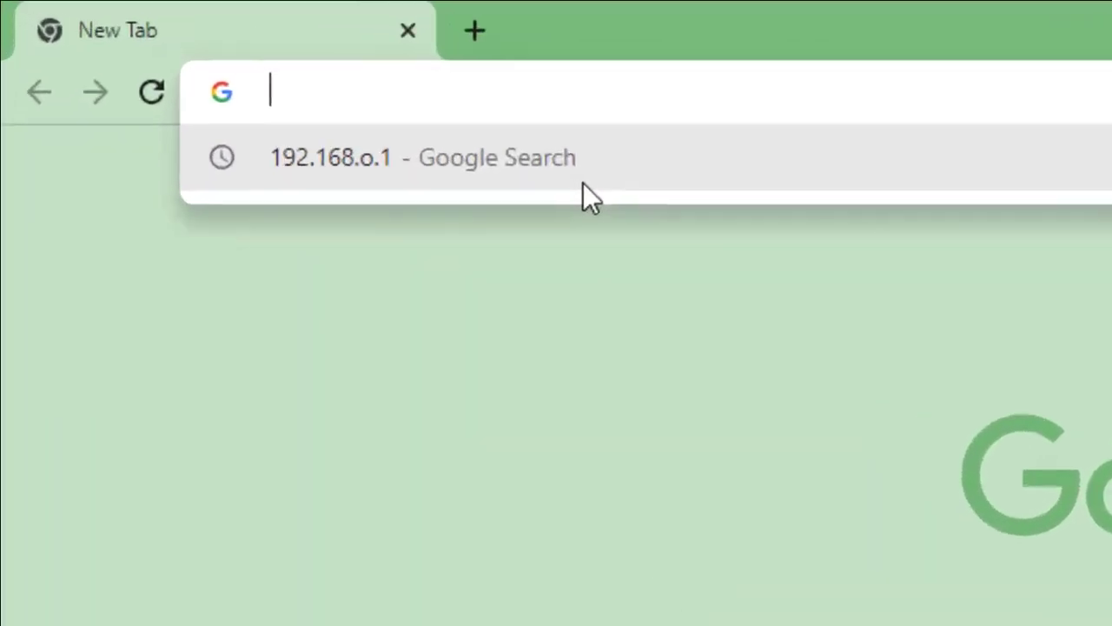
{"action": "left_click", "coordinate": [388, 120]}
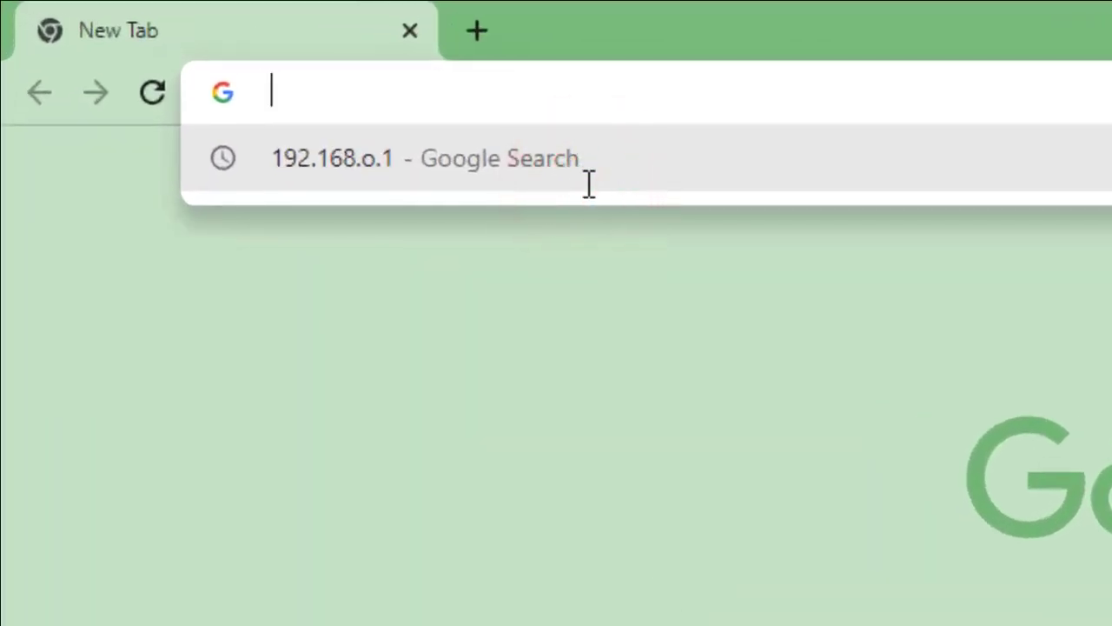
{"action": "type", "text": "1"}
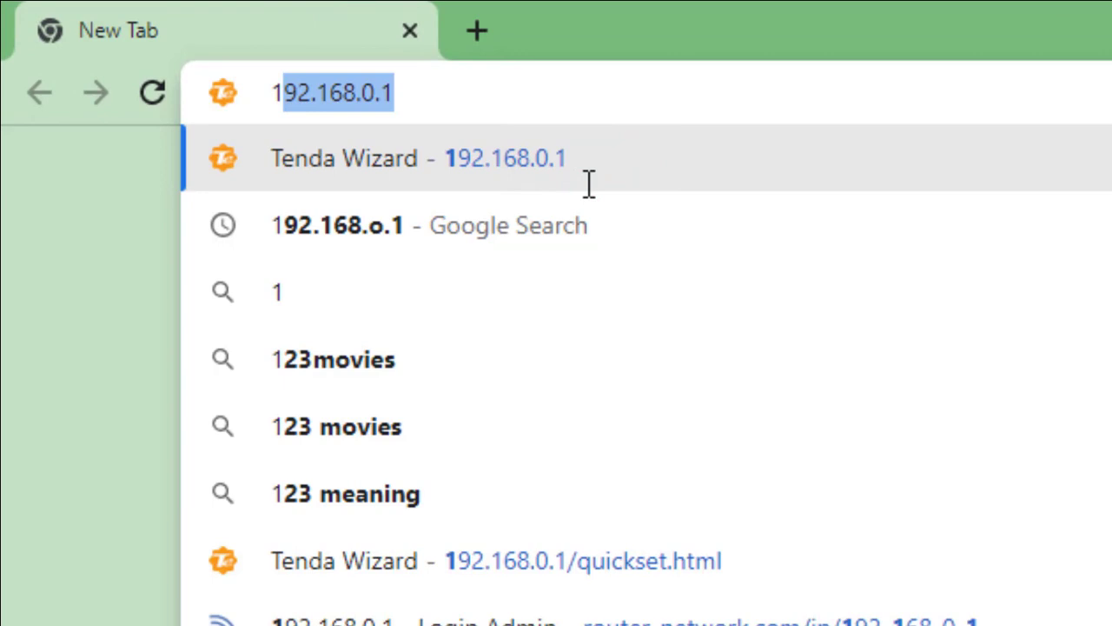
{"action": "type", "text": "92"}
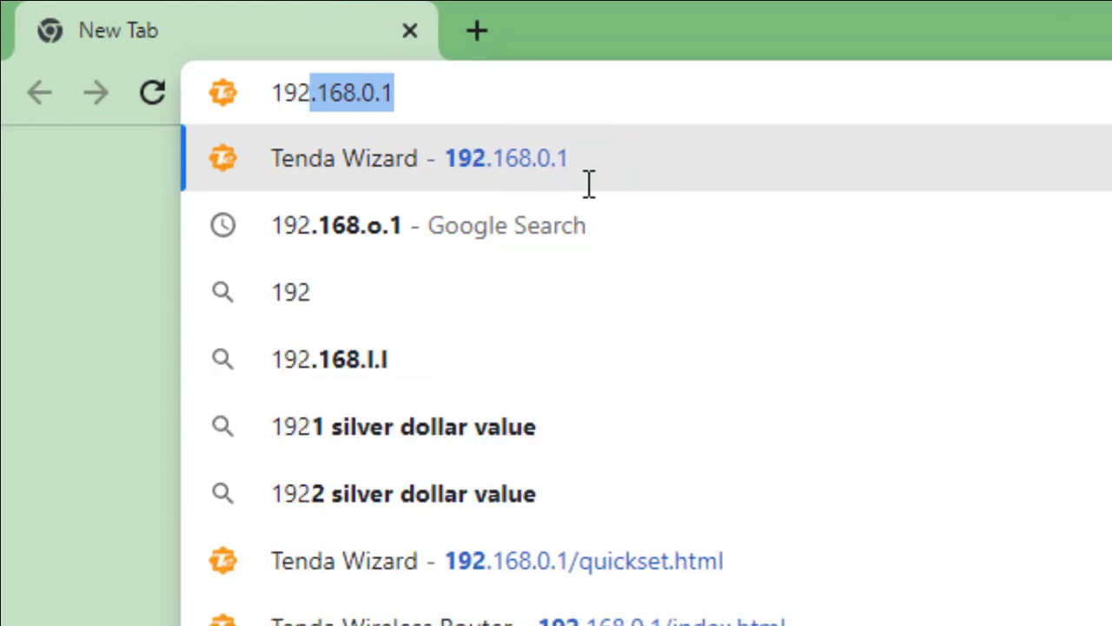
{"action": "type", "text": ".16"}
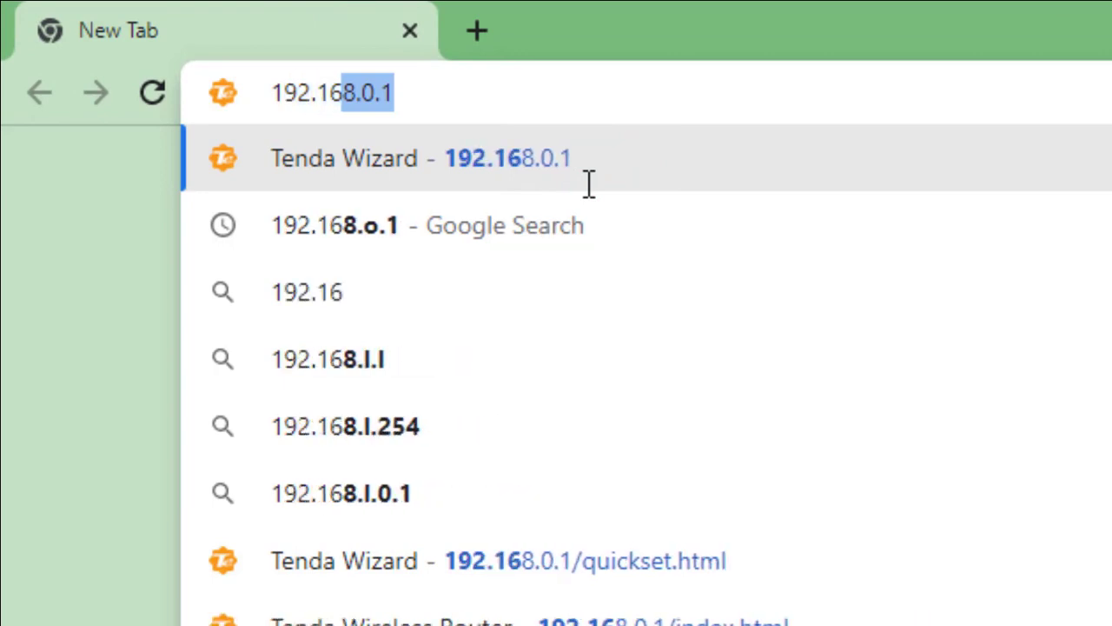
{"action": "type", "text": "8."}
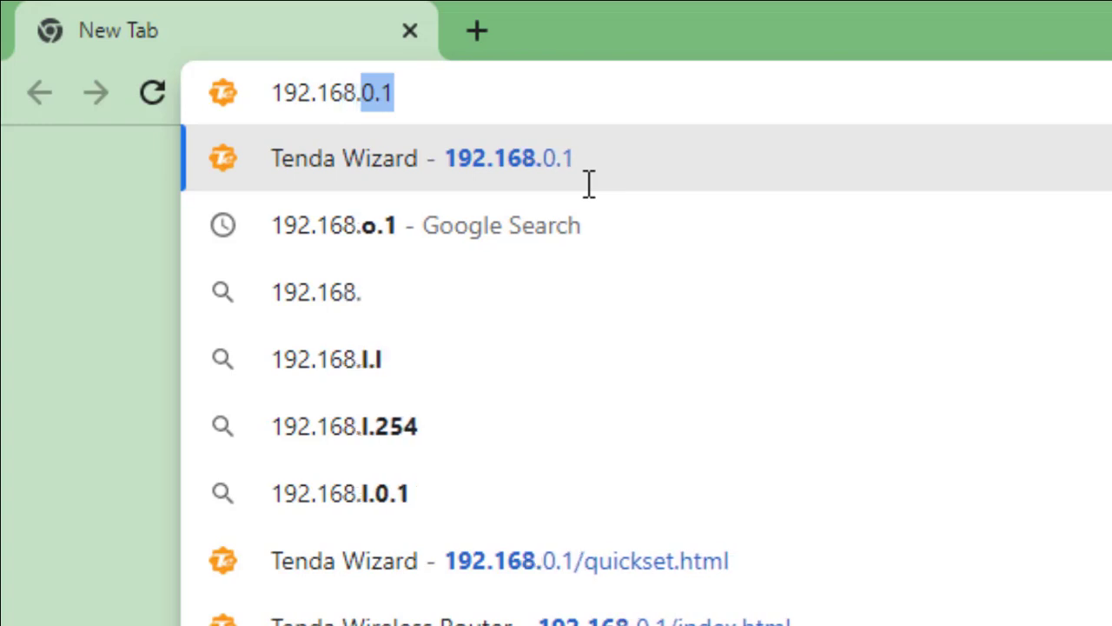
{"action": "type", "text": "0.1"}
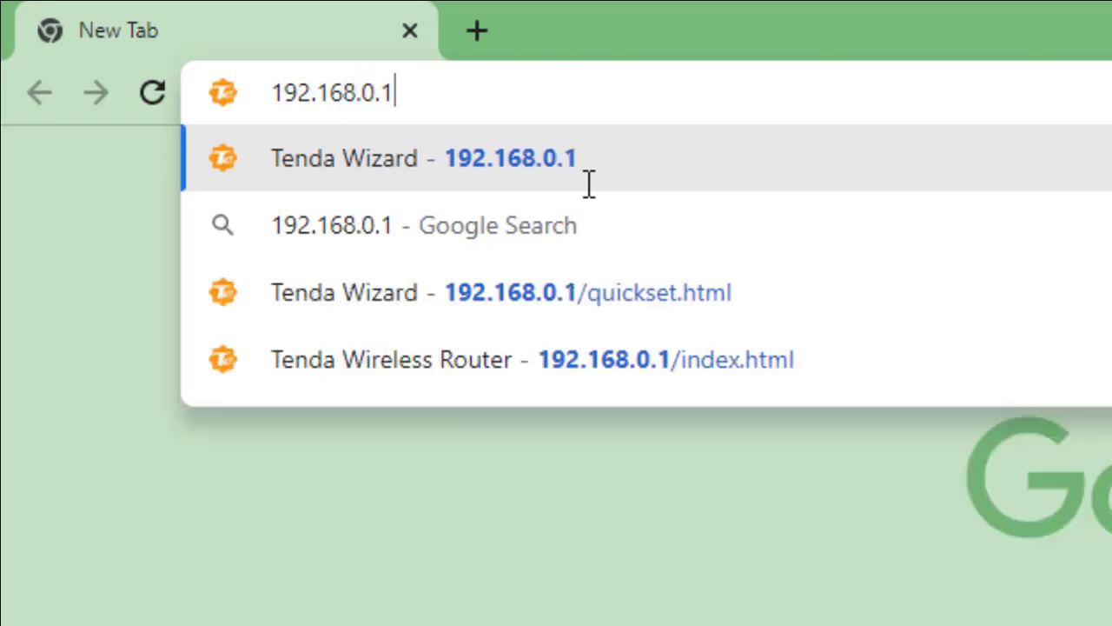
{"action": "key", "text": "Return"}
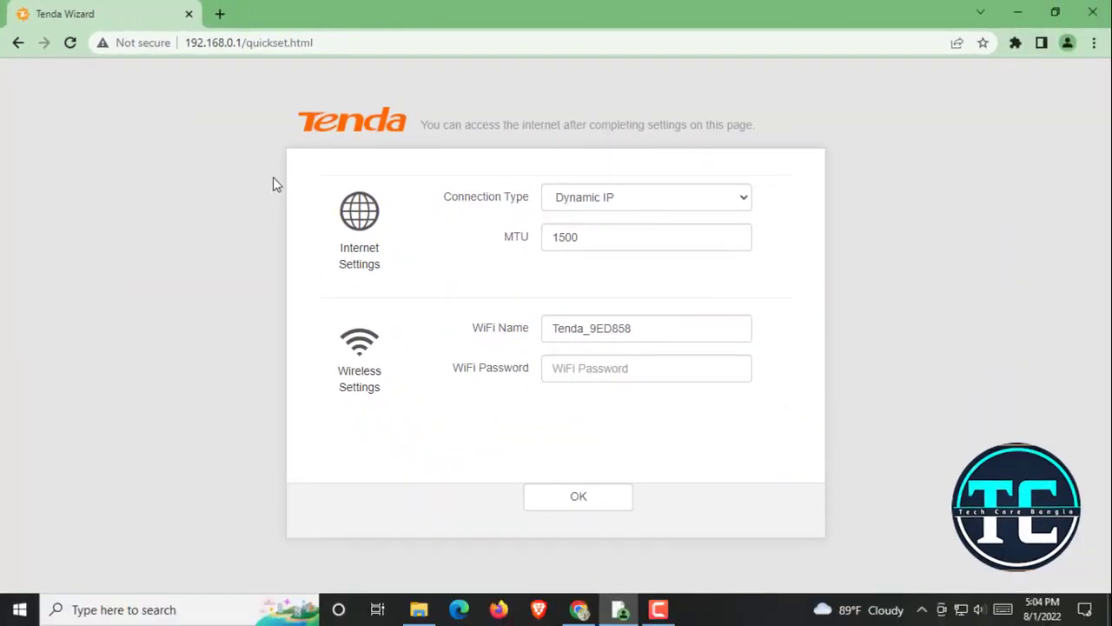
Switch the wizard's connection type from Dynamic IP to PPPoE
{"action": "triple_click", "coordinate": [617, 122]}
{"action": "left_click", "coordinate": [859, 207]}
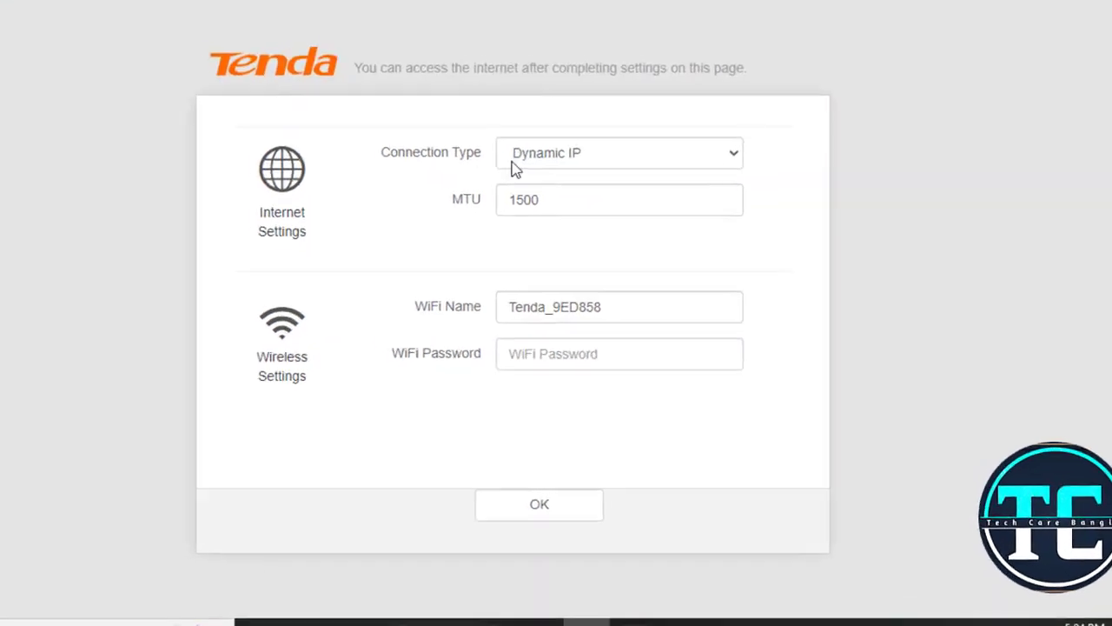
{"action": "left_click", "coordinate": [583, 148]}
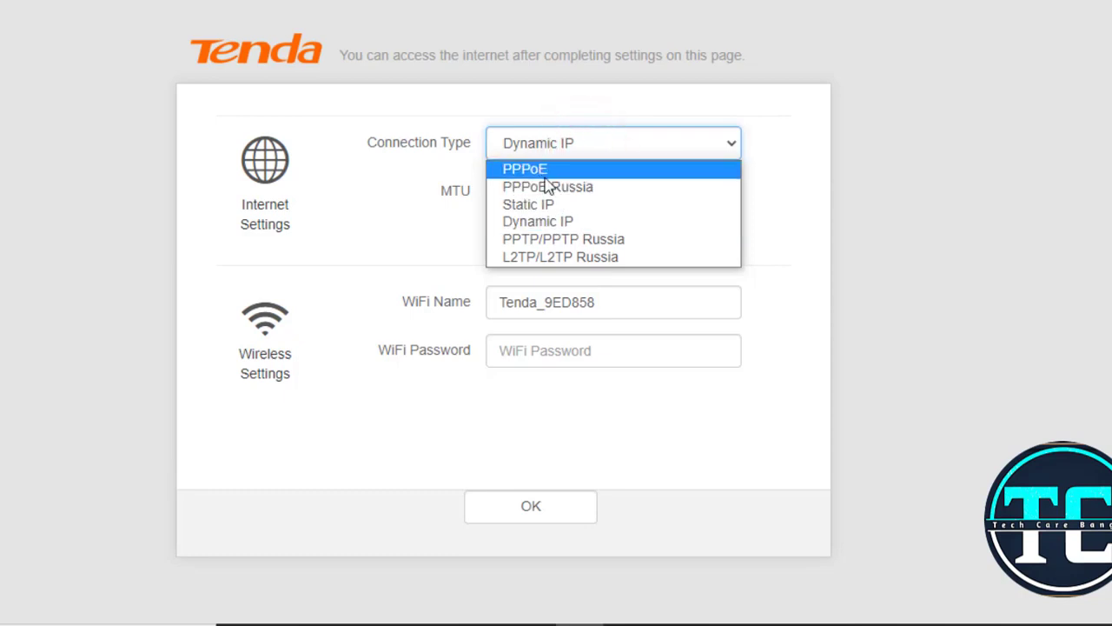
{"action": "left_click", "coordinate": [560, 170]}
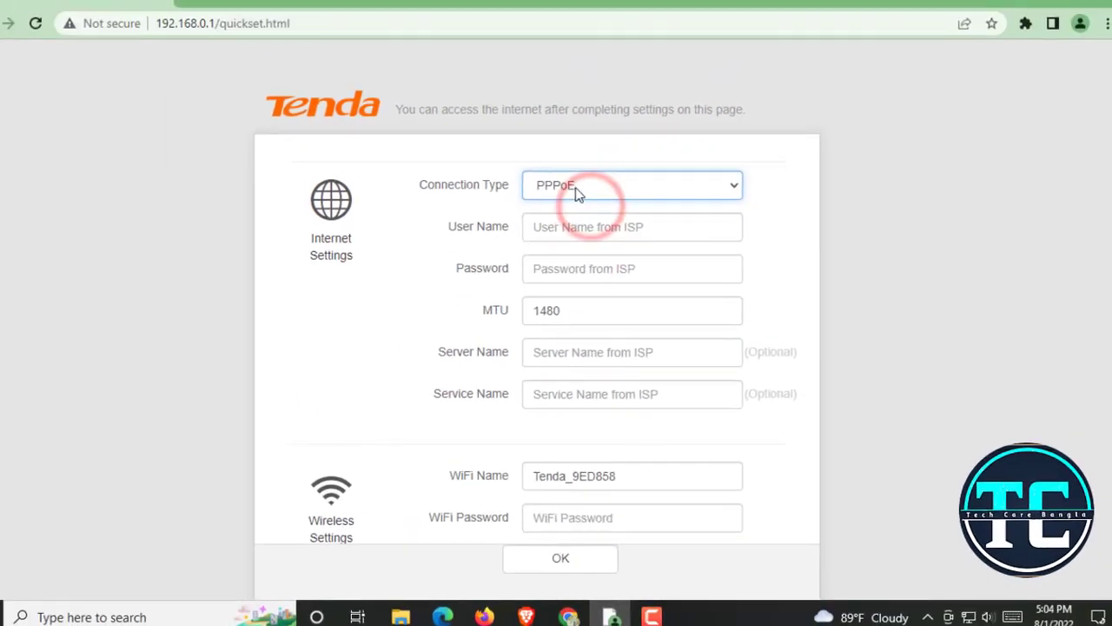
{"action": "left_click", "coordinate": [633, 202]}
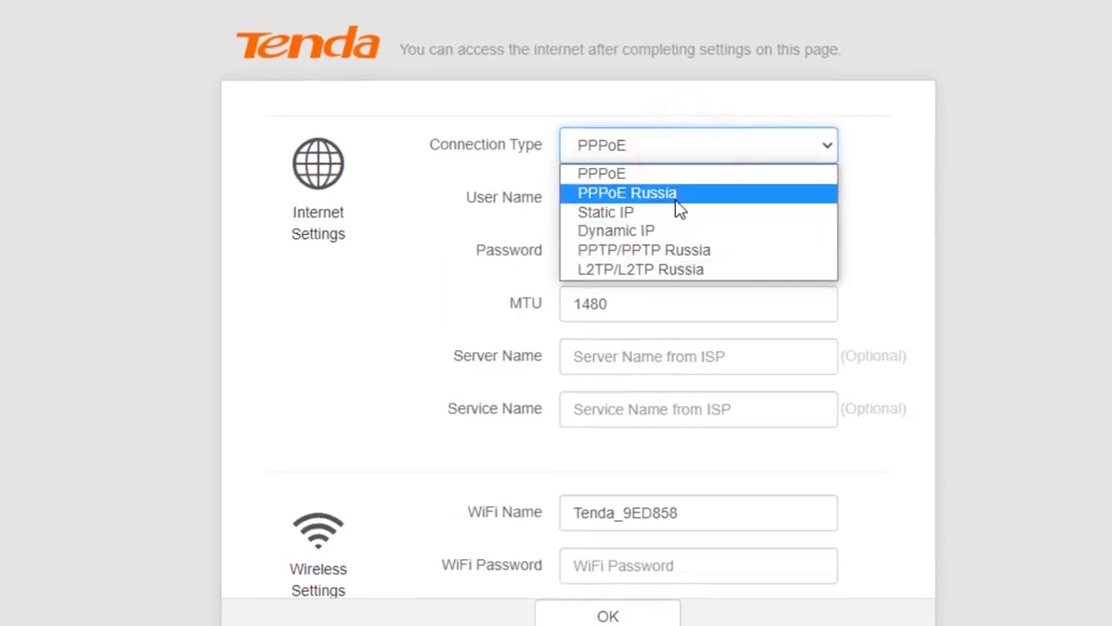
{"action": "left_click", "coordinate": [700, 82]}
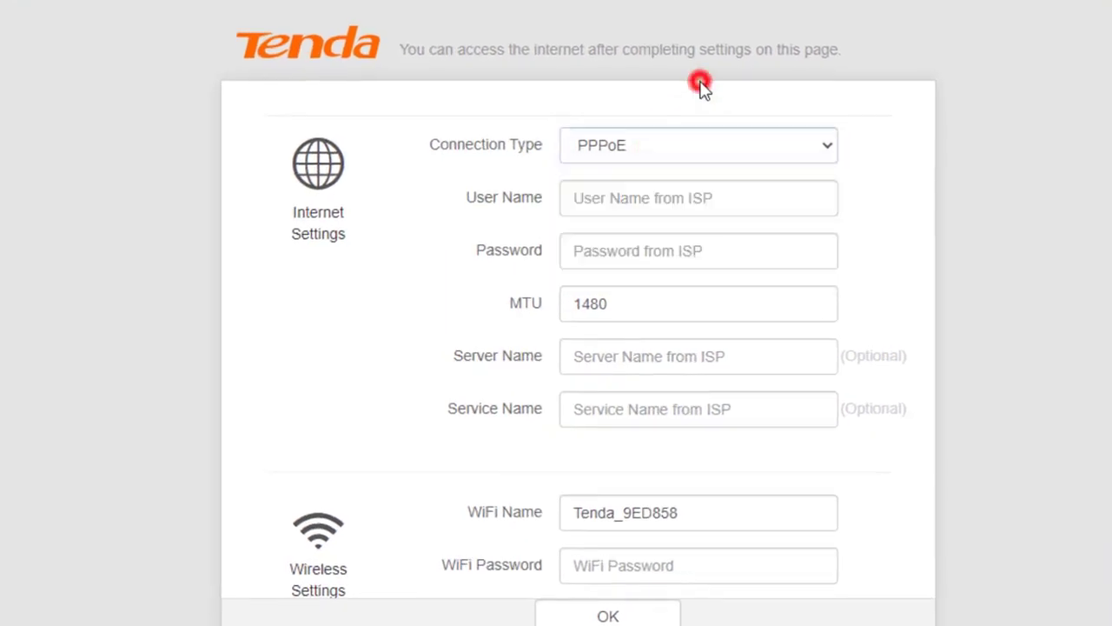
{"action": "left_click", "coordinate": [678, 148]}
Keep PPPoE selected and enter the ISP user name in the User Name field
{"action": "left_click", "coordinate": [653, 173]}
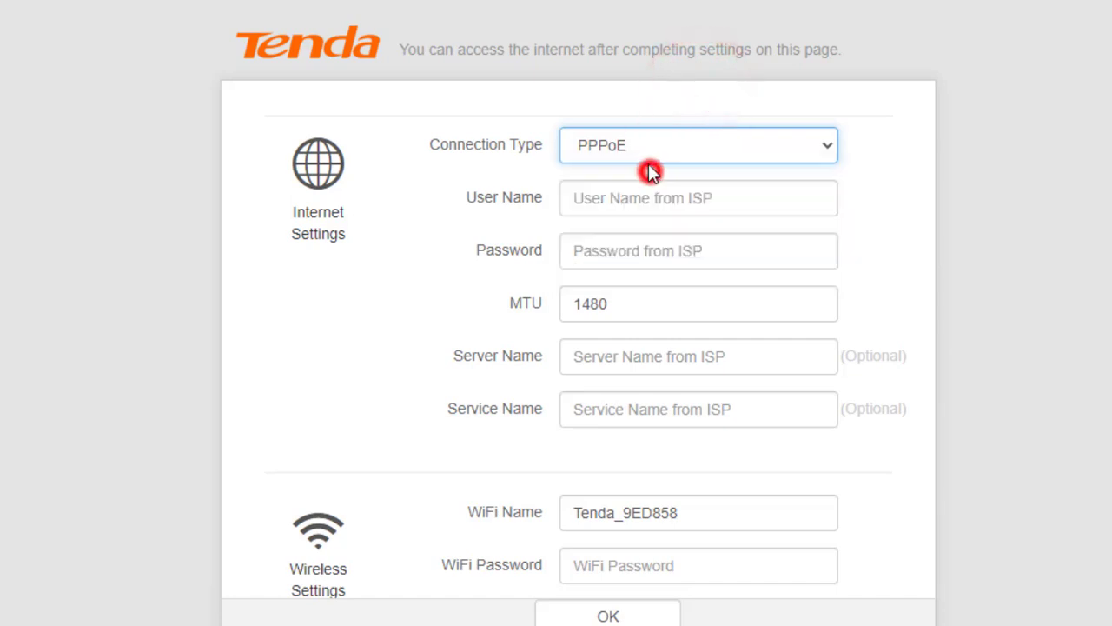
{"action": "left_click", "coordinate": [559, 98]}
{"action": "left_click_drag", "start_coordinate": [461, 196], "coordinate": [573, 202]}
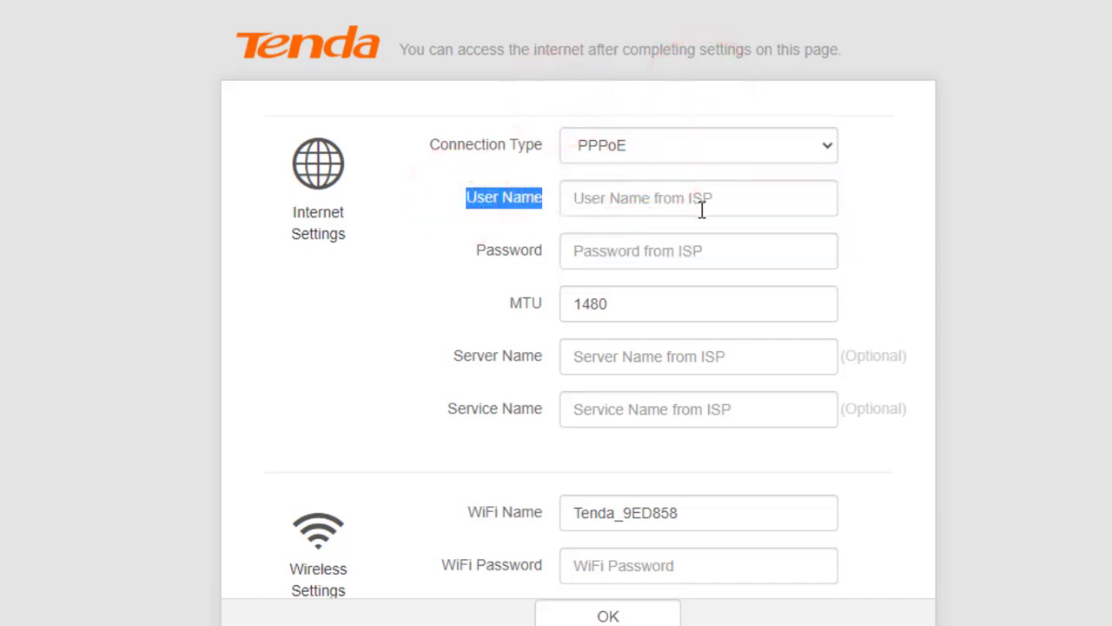
{"action": "left_click", "coordinate": [569, 201]}
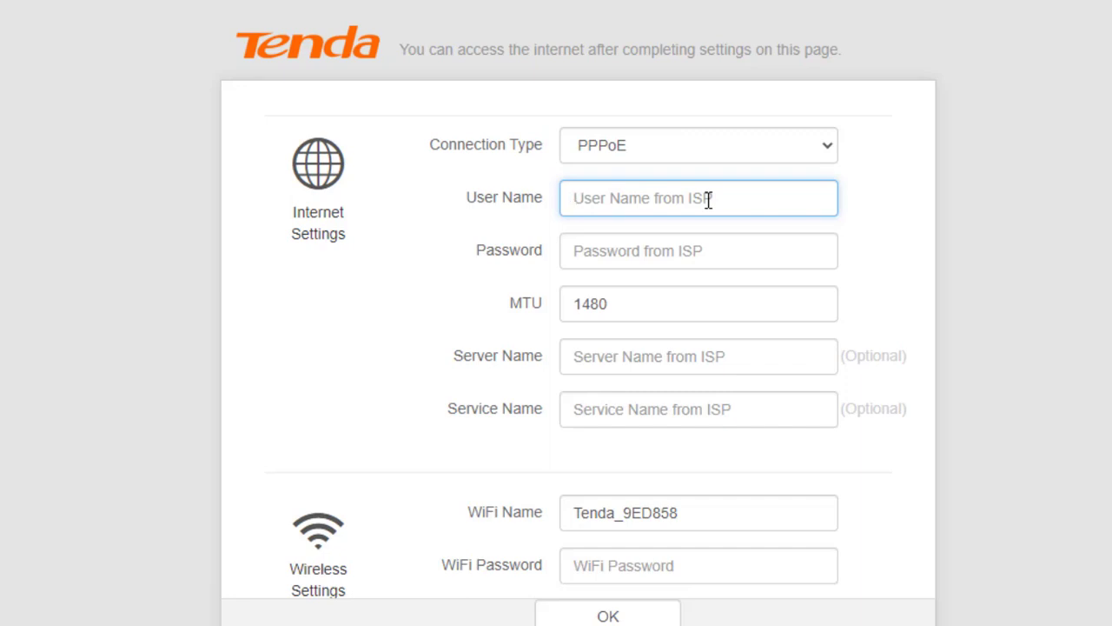
{"action": "type", "text": "5"}
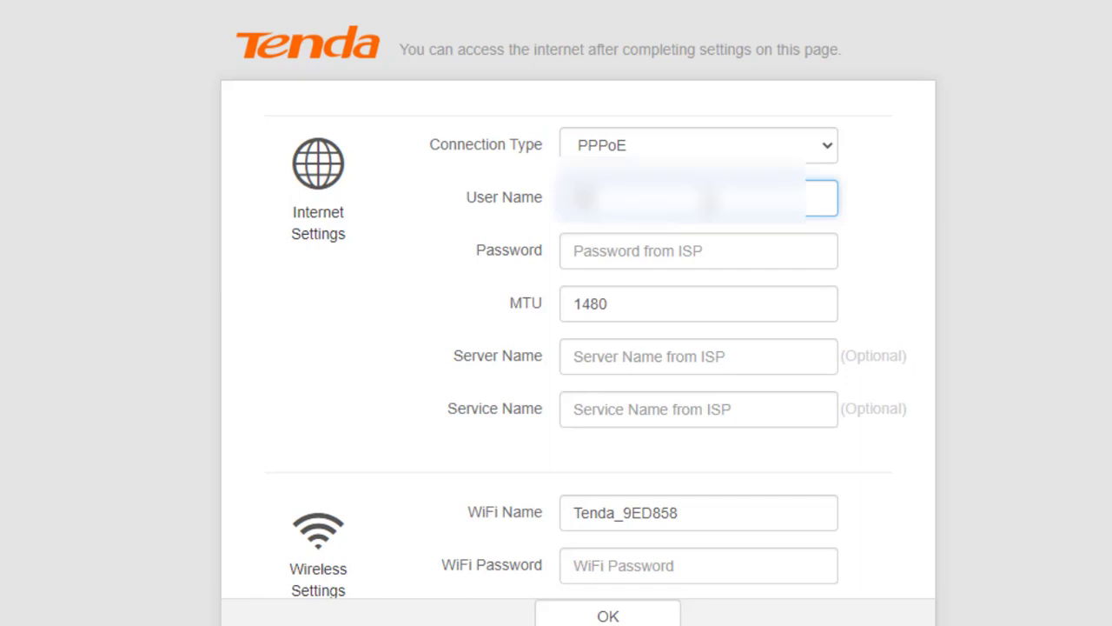
{"action": "type", "text": "5555"}
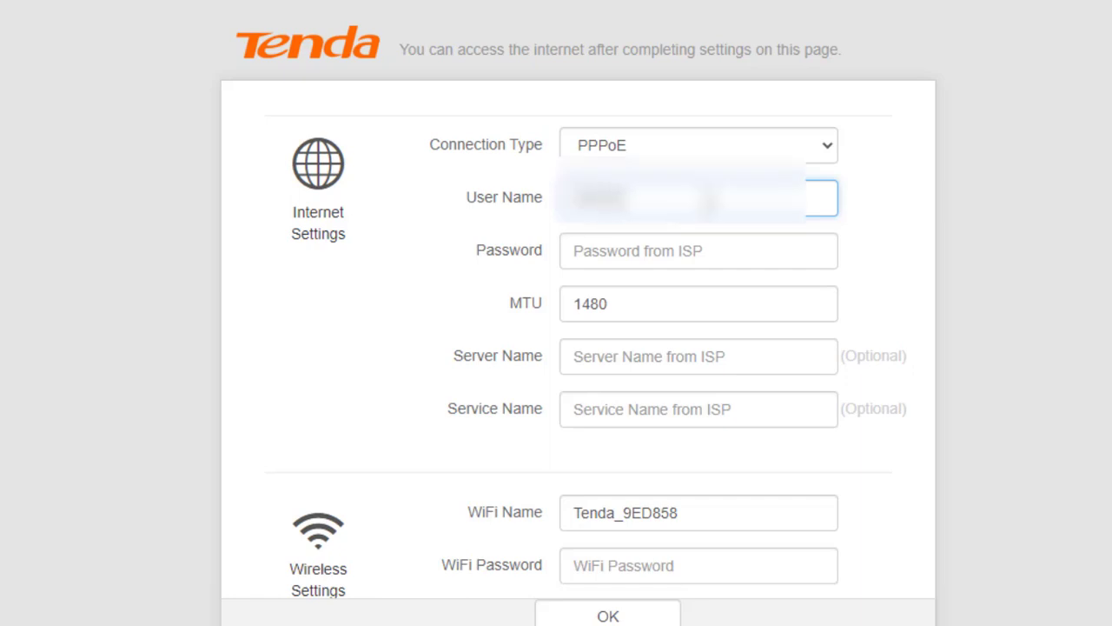
Enter the ISP password and review the optional Server, Service Name and MTU 1480 fields
{"action": "left_click", "coordinate": [486, 242]}
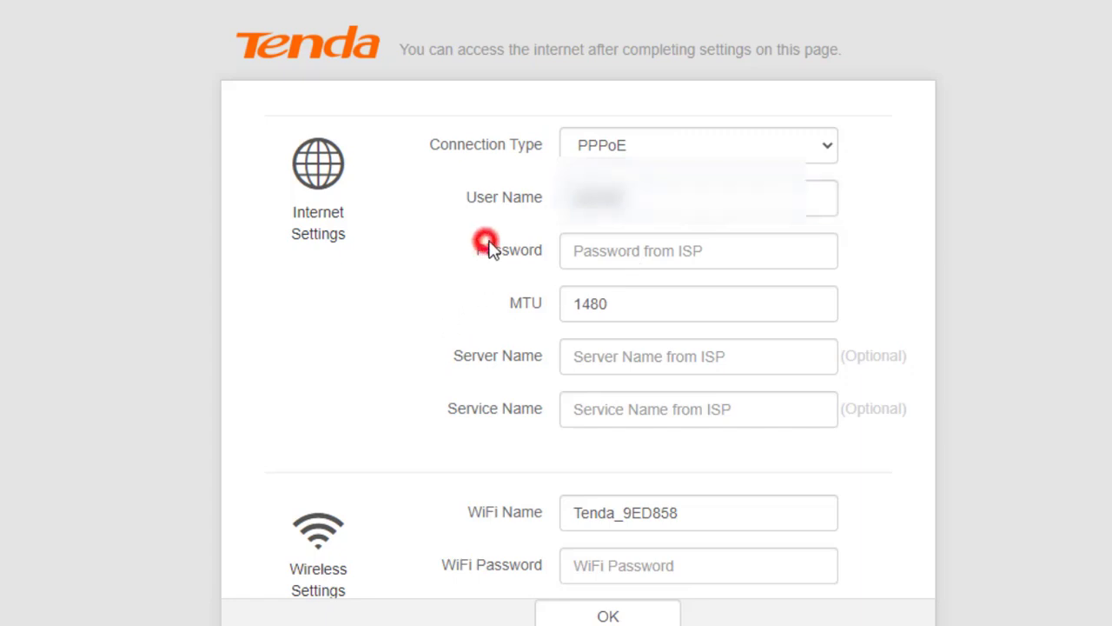
{"action": "left_click", "coordinate": [715, 254]}
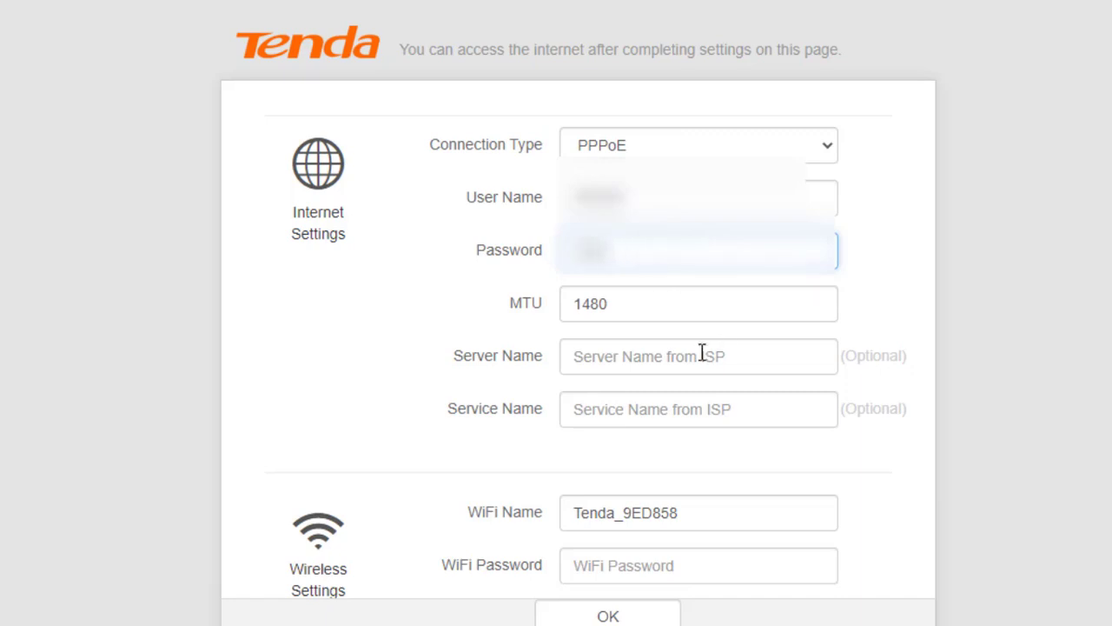
{"action": "scroll", "coordinate": [690, 390], "scroll_direction": "down", "scroll_amount": 1}
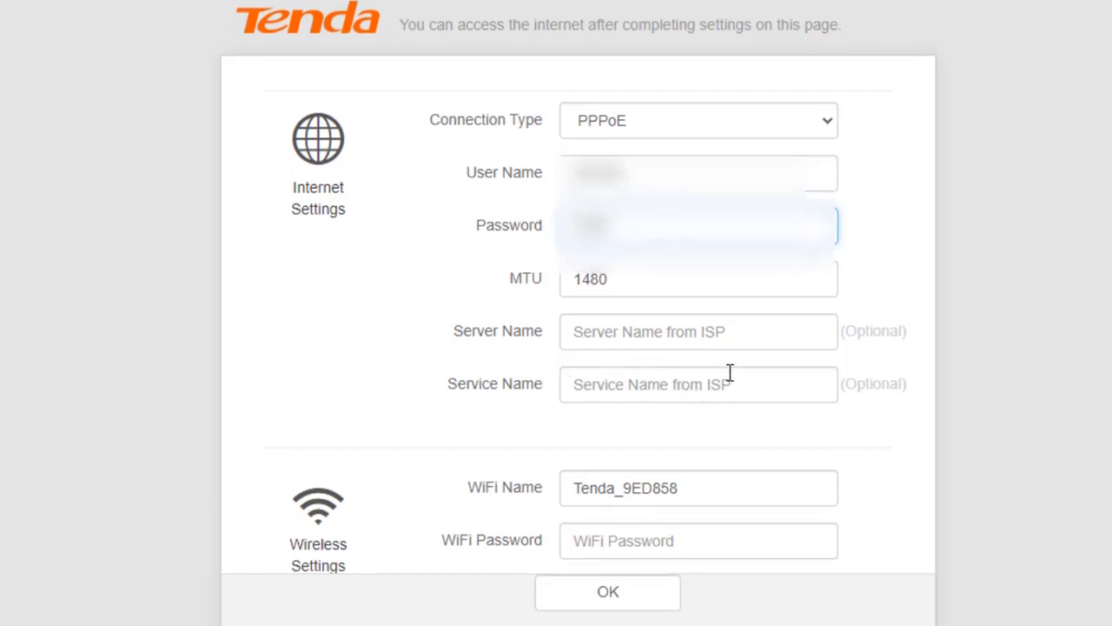
{"action": "left_click_drag", "start_coordinate": [916, 325], "coordinate": [873, 338]}
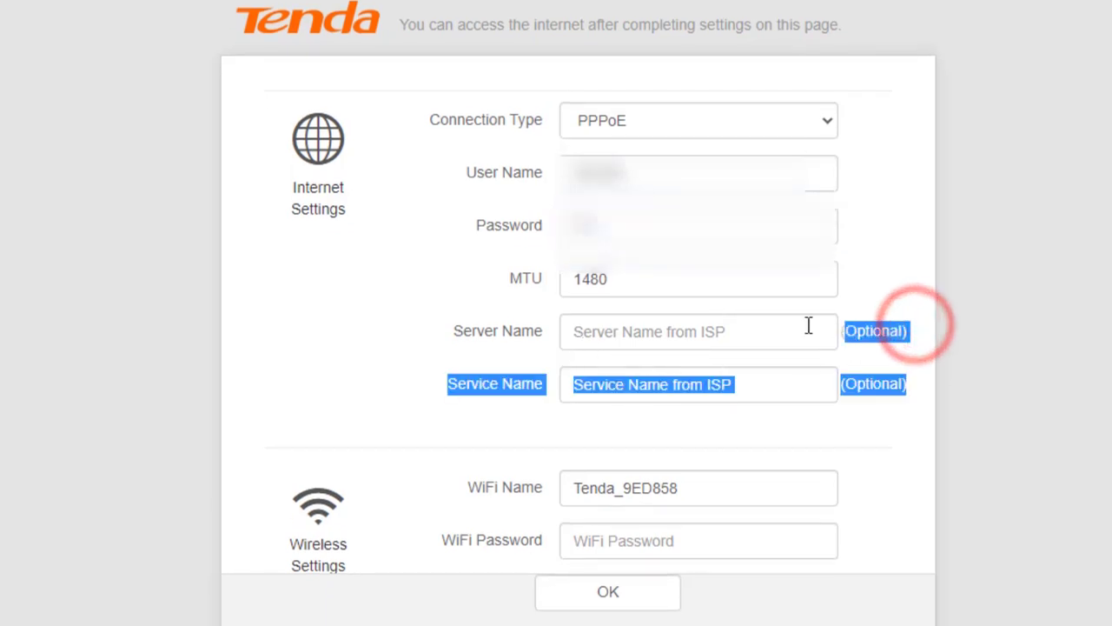
{"action": "left_click", "coordinate": [638, 280]}
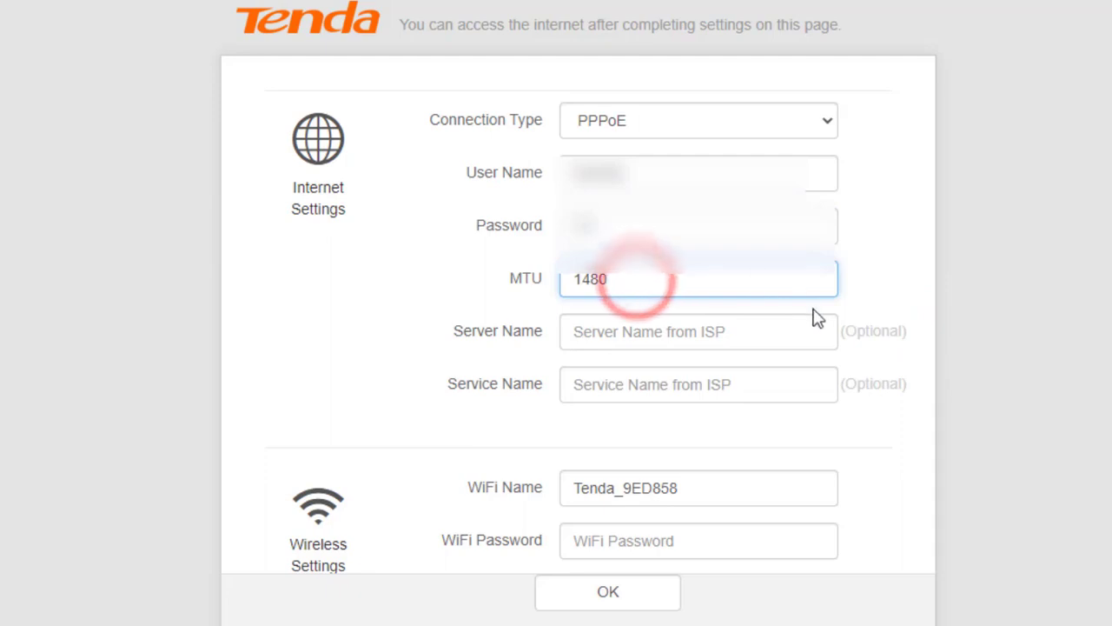
{"action": "left_click_drag", "start_coordinate": [449, 385], "coordinate": [521, 387]}
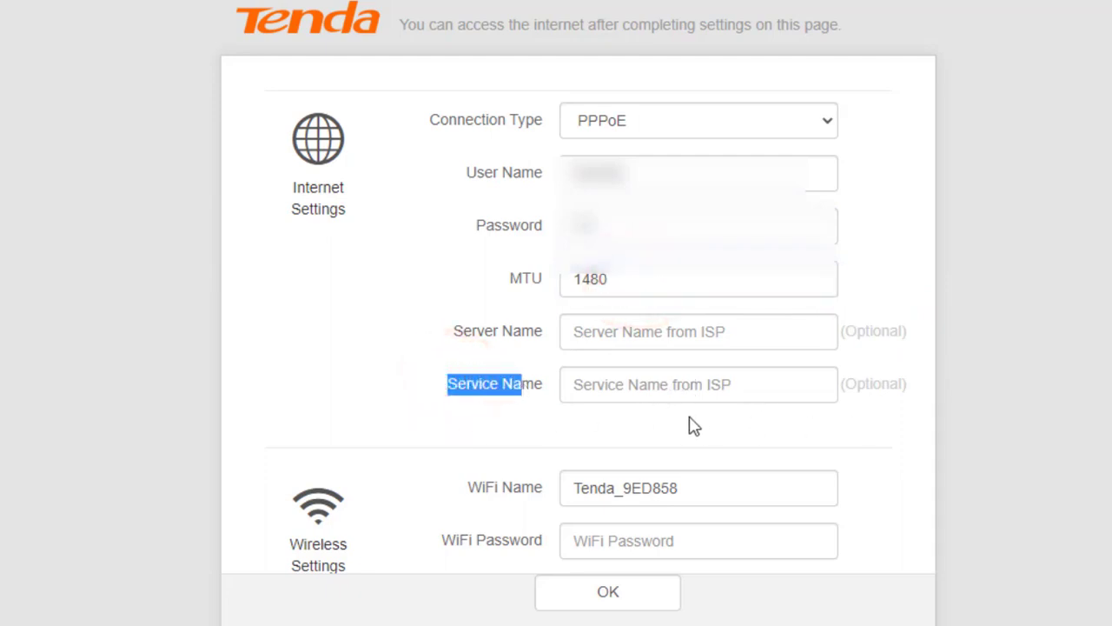
Replace the default WiFi name Tenda_9ED858 with a new name and enter a WiFi password
{"action": "left_click", "coordinate": [707, 486]}
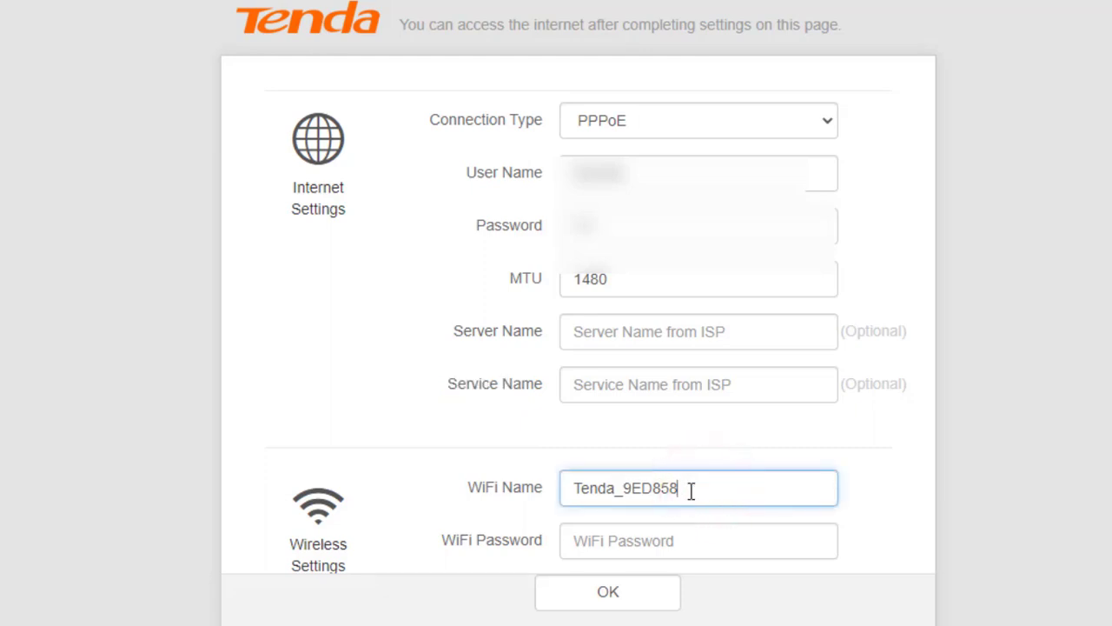
{"action": "key", "text": "BackSpace"}
{"action": "key", "text": "BackSpace"}
{"action": "key", "text": "BackSpace"}
{"action": "key", "text": "BackSpace"}
{"action": "key", "text": "BackSpace"}
{"action": "key", "text": "BackSpace"}
{"action": "key", "text": "BackSpace"}
{"action": "key", "text": "BackSpace"}
{"action": "key", "text": "BackSpace"}
{"action": "key", "text": "BackSpace"}
{"action": "key", "text": "BackSpace"}
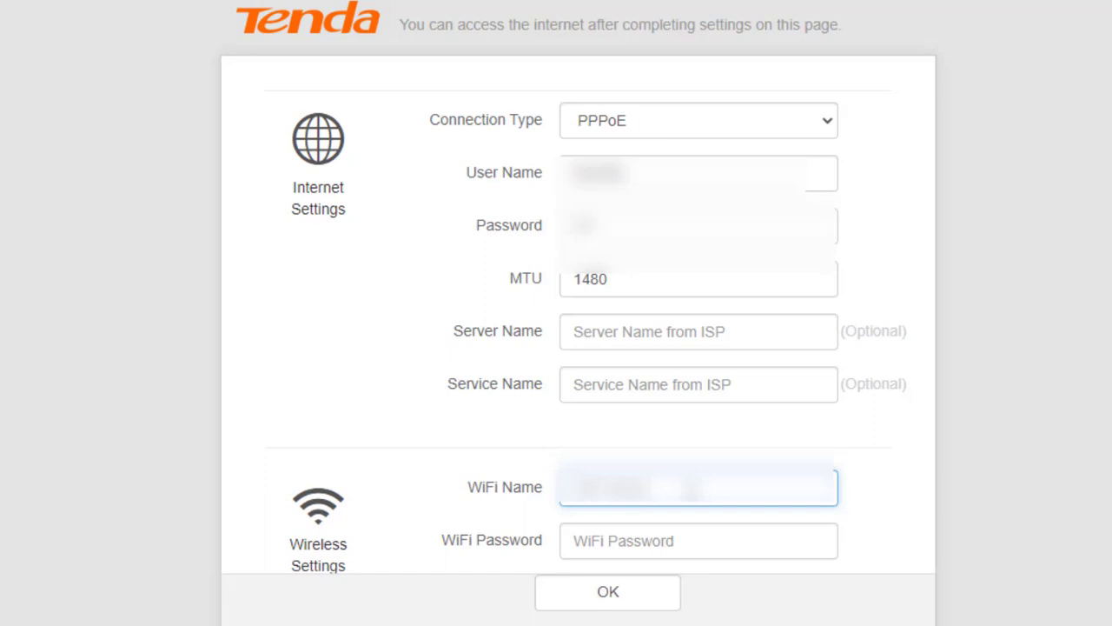
{"action": "type", "text": "T"}
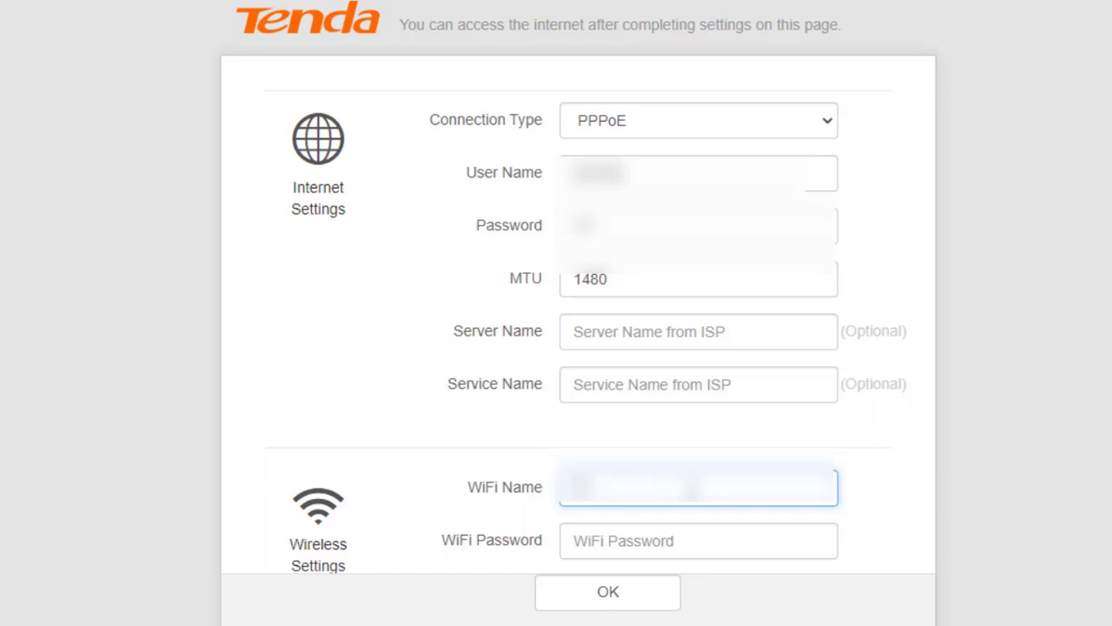
{"action": "type", "text": "ed"}
{"action": "left_click", "coordinate": [675, 533]}
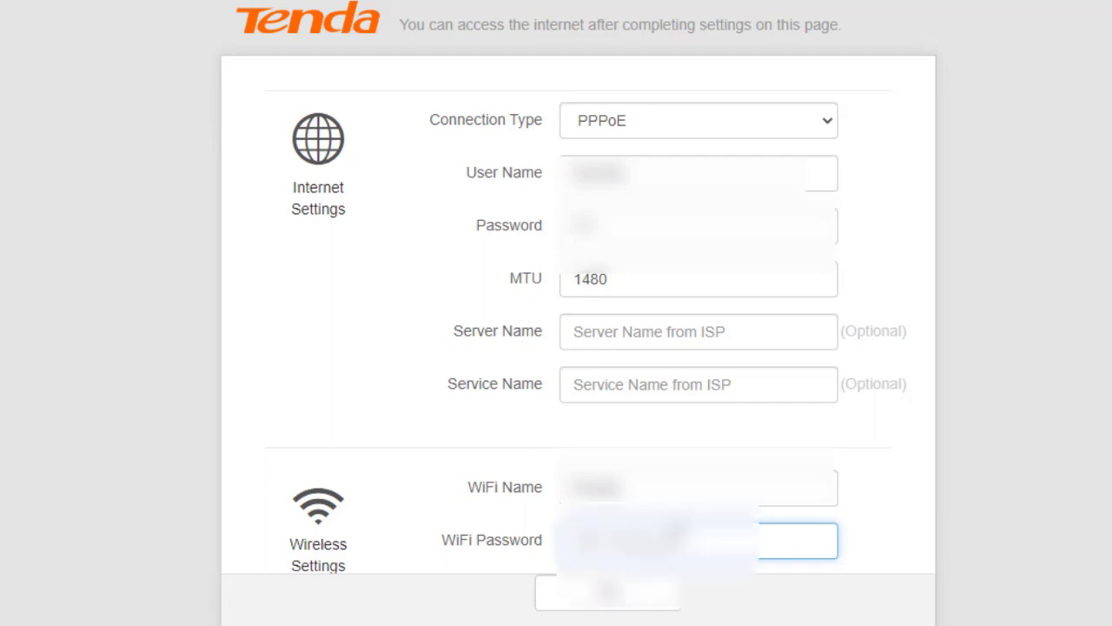
{"action": "type", "text": "12"}
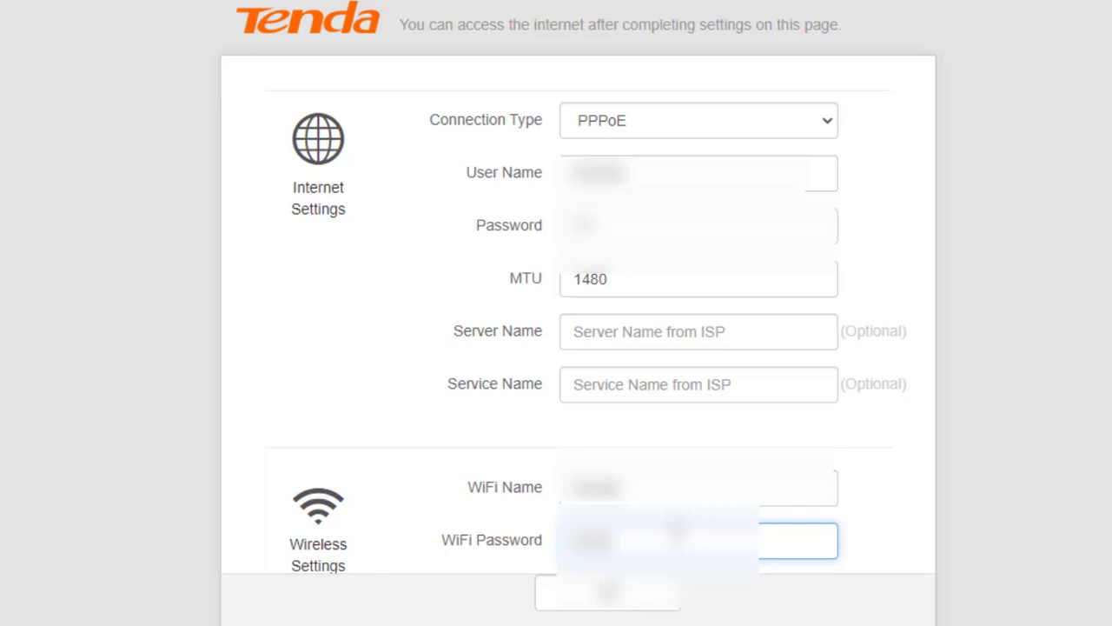
{"action": "type", "text": "345678"}
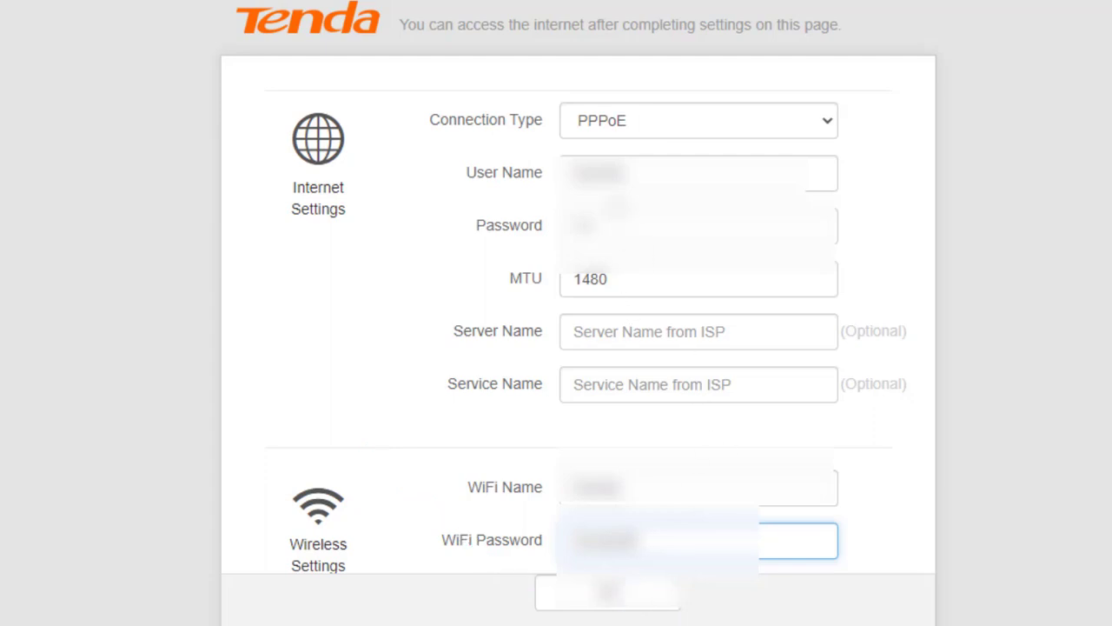
Check the connection type remains PPPoE and highlight the WiFi Name and Password fields
{"action": "left_click", "coordinate": [673, 122]}
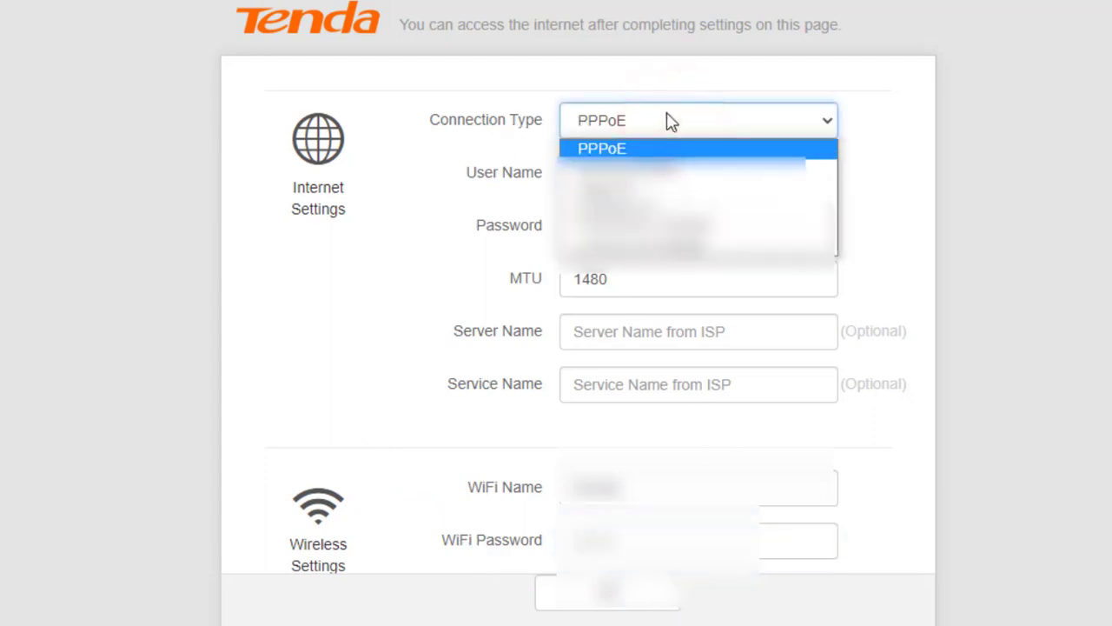
{"action": "left_click", "coordinate": [686, 78]}
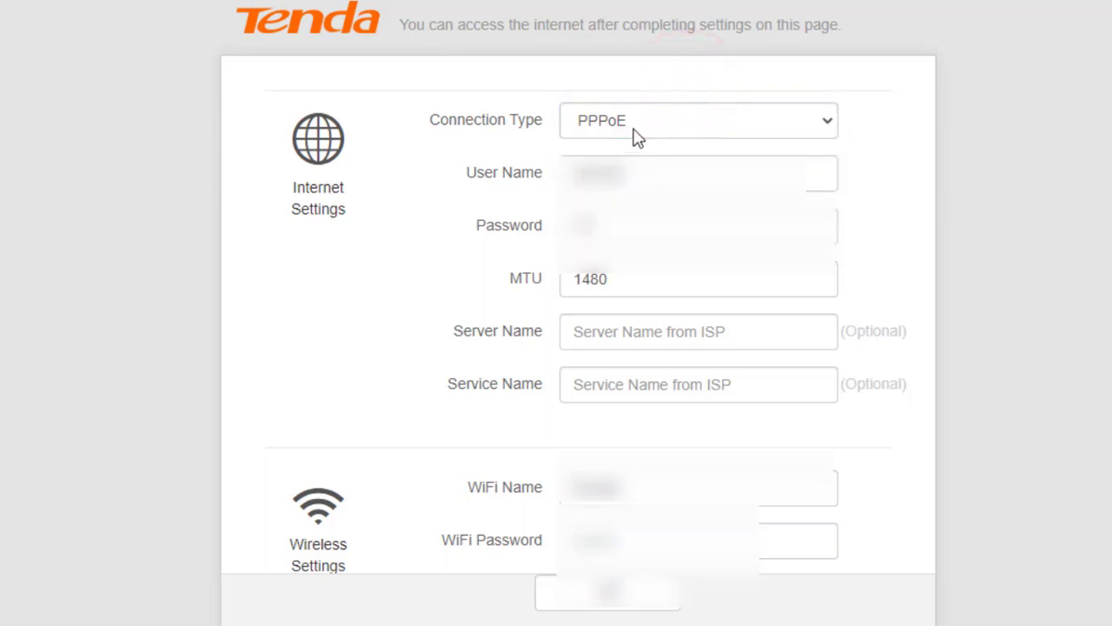
{"action": "left_click", "coordinate": [684, 122]}
{"action": "left_click", "coordinate": [616, 70]}
{"action": "left_click_drag", "start_coordinate": [459, 483], "coordinate": [557, 489]}
{"action": "left_click_drag", "start_coordinate": [441, 538], "coordinate": [532, 552]}
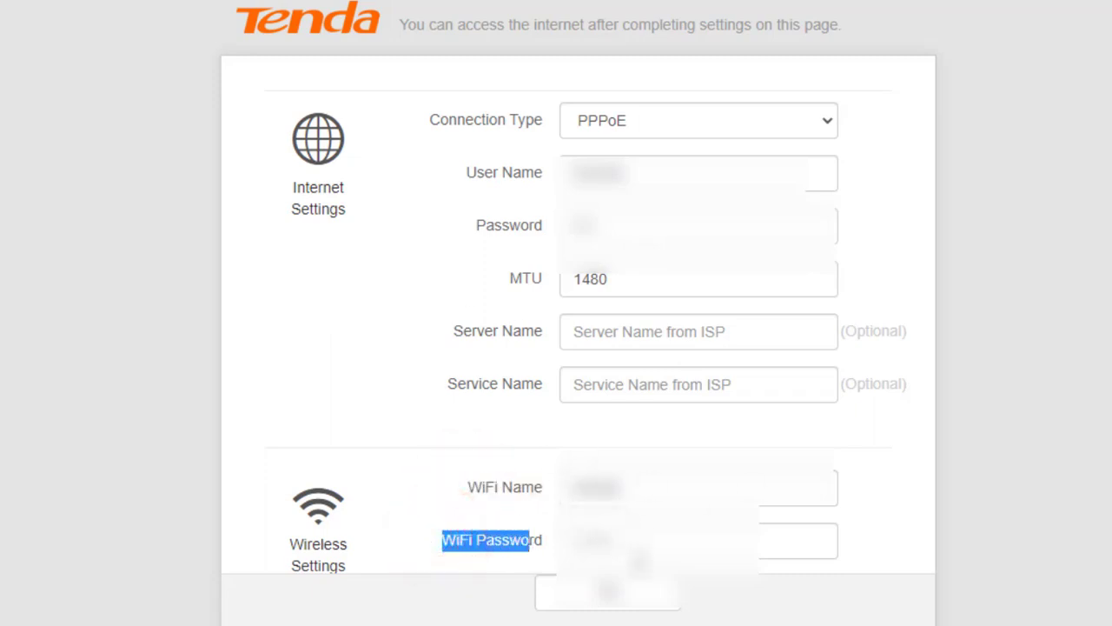
Save the PPPoE and WiFi settings and decline Chrome's offer to save the password
{"action": "left_click", "coordinate": [640, 597]}
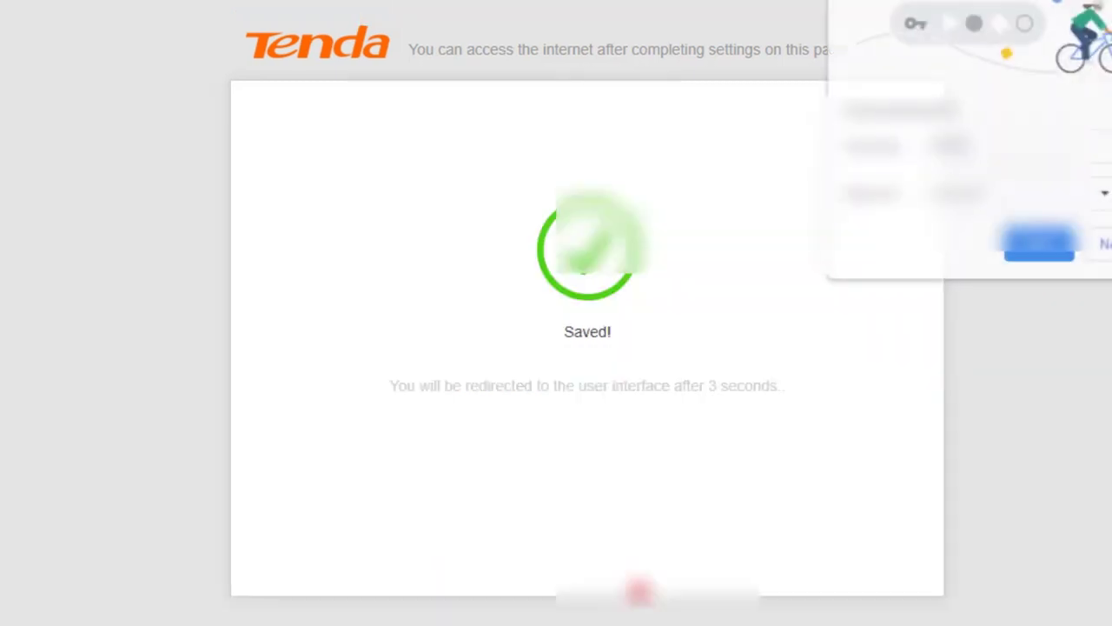
{"action": "left_click", "coordinate": [1103, 245]}
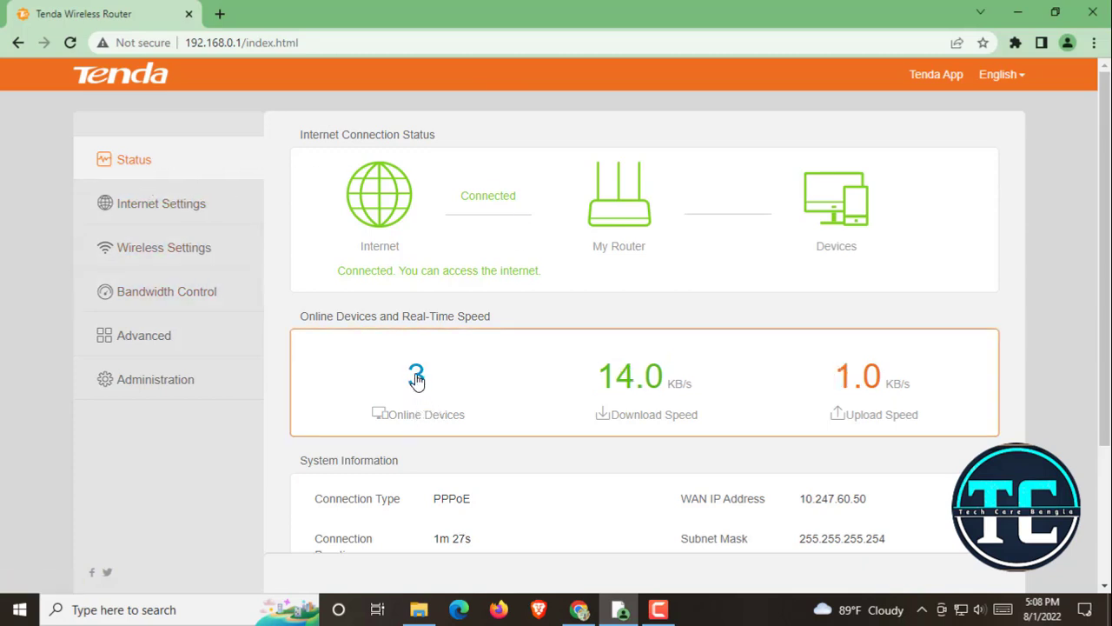
{"action": "left_click", "coordinate": [193, 205]}
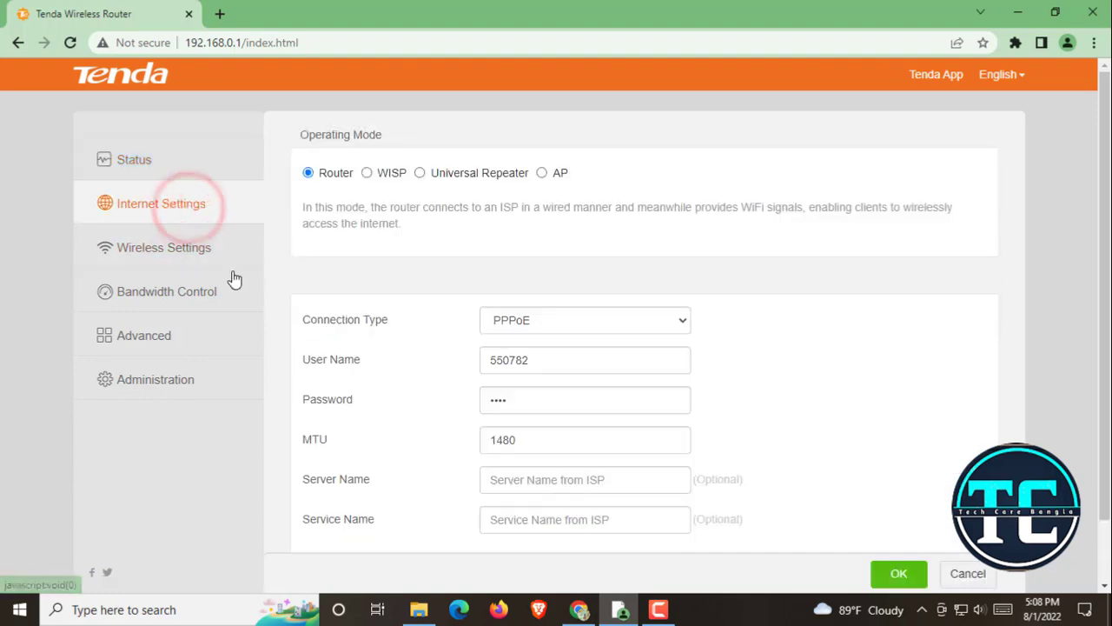
{"action": "left_click", "coordinate": [186, 254]}
{"action": "left_click", "coordinate": [157, 332]}
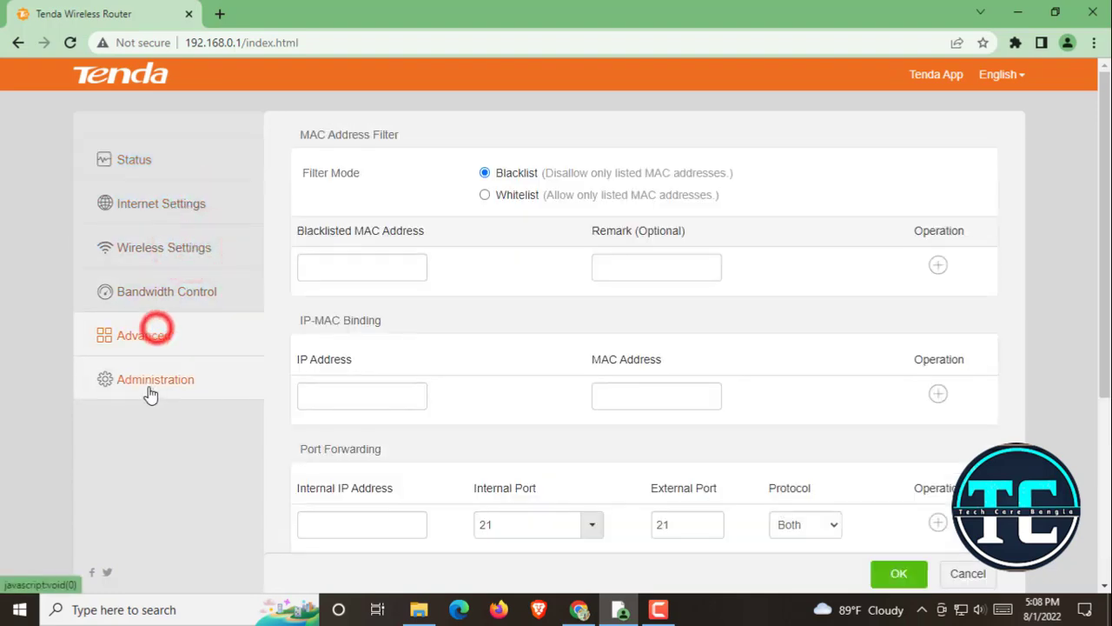
{"action": "left_click", "coordinate": [151, 381]}
{"action": "scroll", "coordinate": [598, 345], "scroll_direction": "down", "scroll_amount": 5}
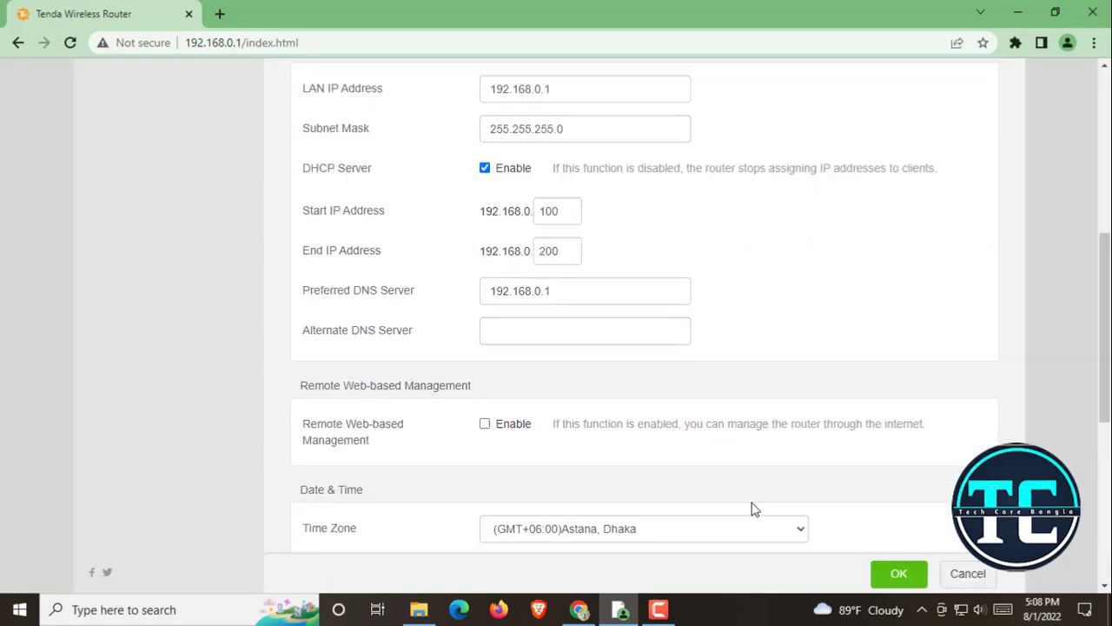
{"action": "scroll", "coordinate": [755, 508], "scroll_direction": "up", "scroll_amount": 5}
{"action": "left_click", "coordinate": [80, 167]}
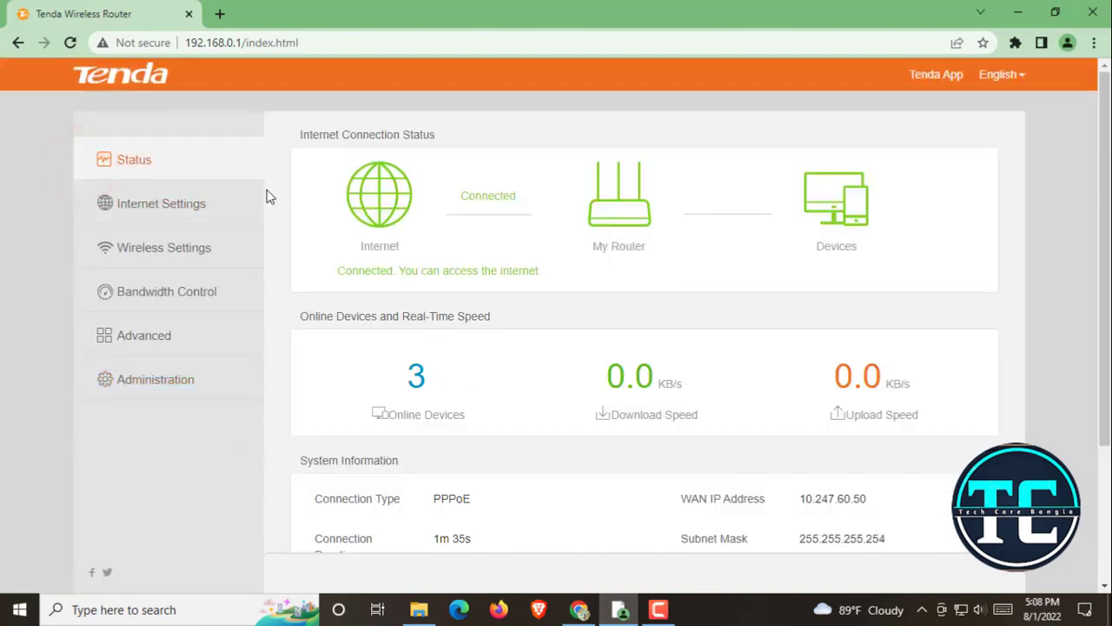
{"action": "scroll", "coordinate": [509, 429], "scroll_direction": "down", "scroll_amount": 3}
{"action": "scroll", "coordinate": [509, 447], "scroll_direction": "up", "scroll_amount": 3}
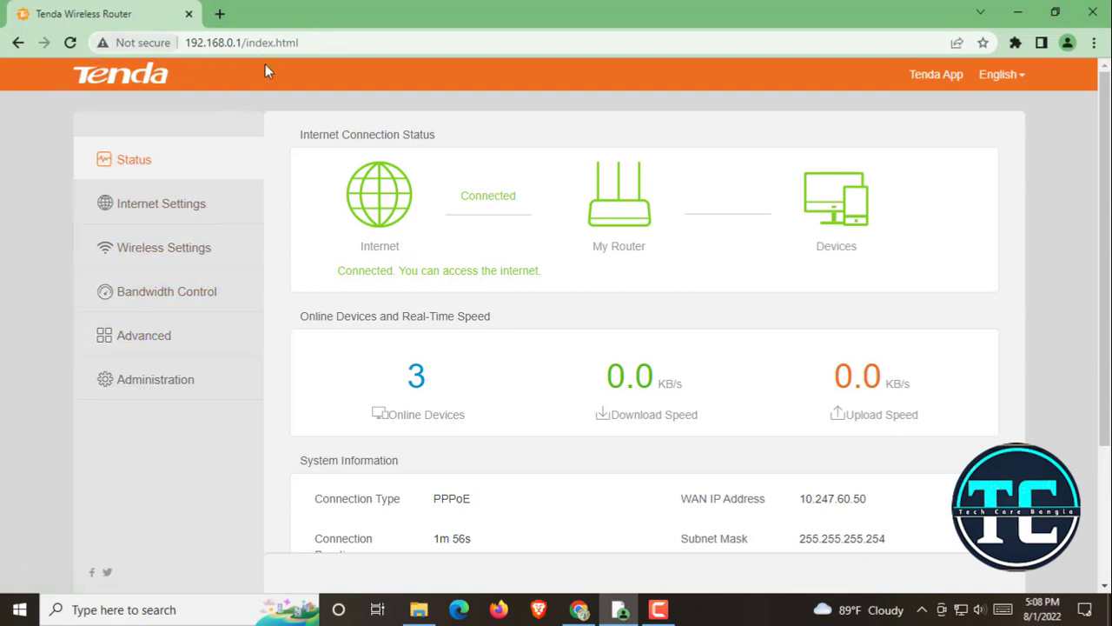
Go to the Administration page and select the New Password and Confirm Password fields under Login Password
{"action": "left_click", "coordinate": [173, 380]}
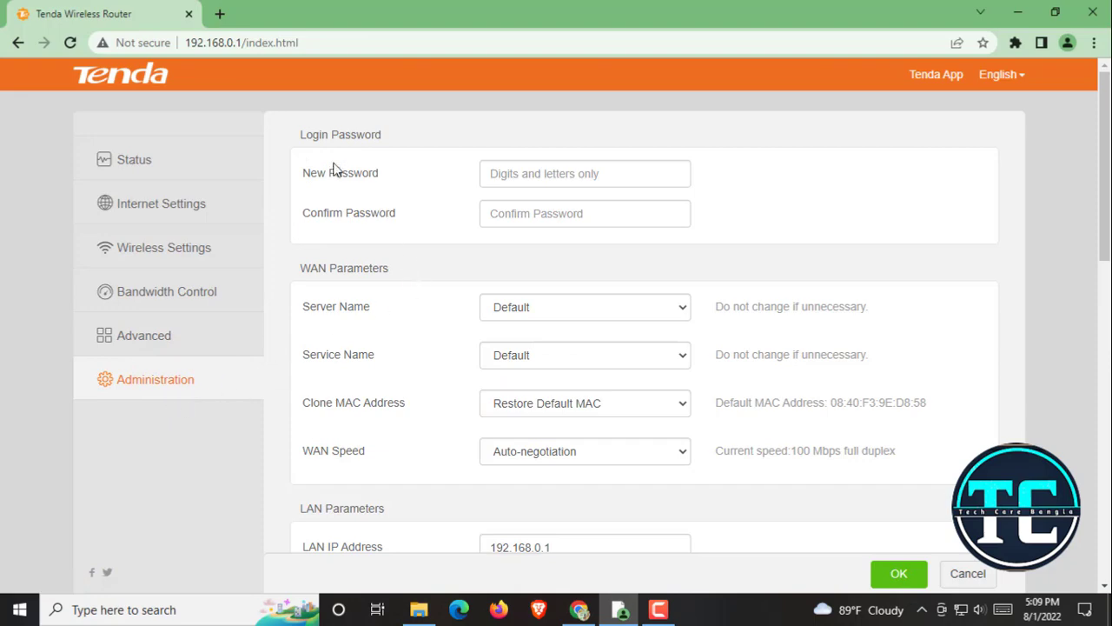
{"action": "left_click_drag", "start_coordinate": [311, 173], "coordinate": [470, 183]}
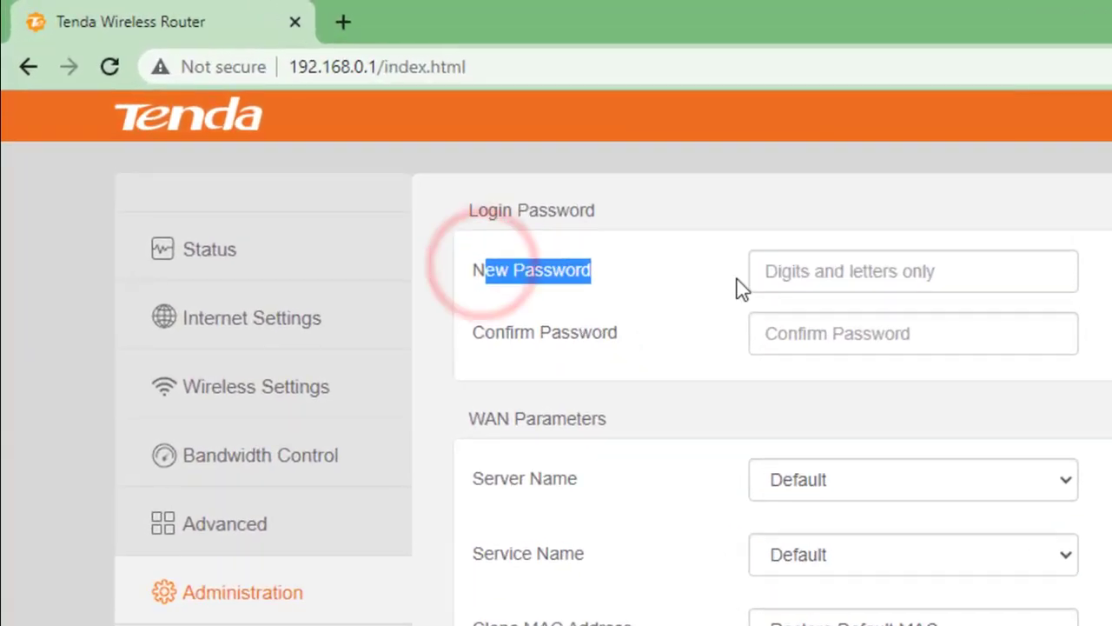
{"action": "left_click", "coordinate": [892, 280]}
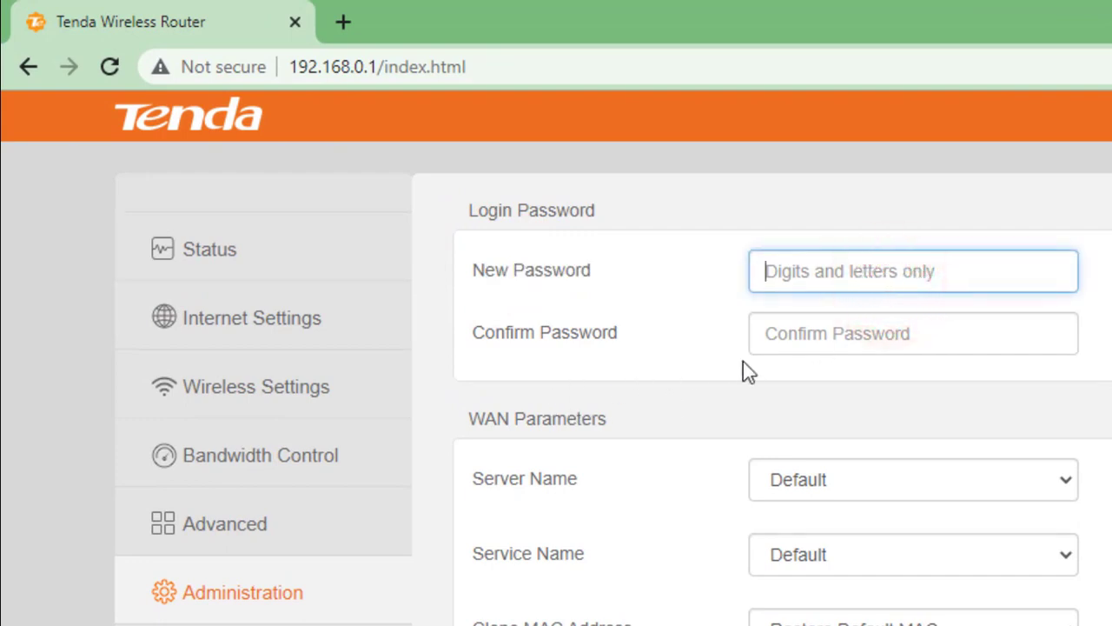
{"action": "left_click", "coordinate": [886, 337]}
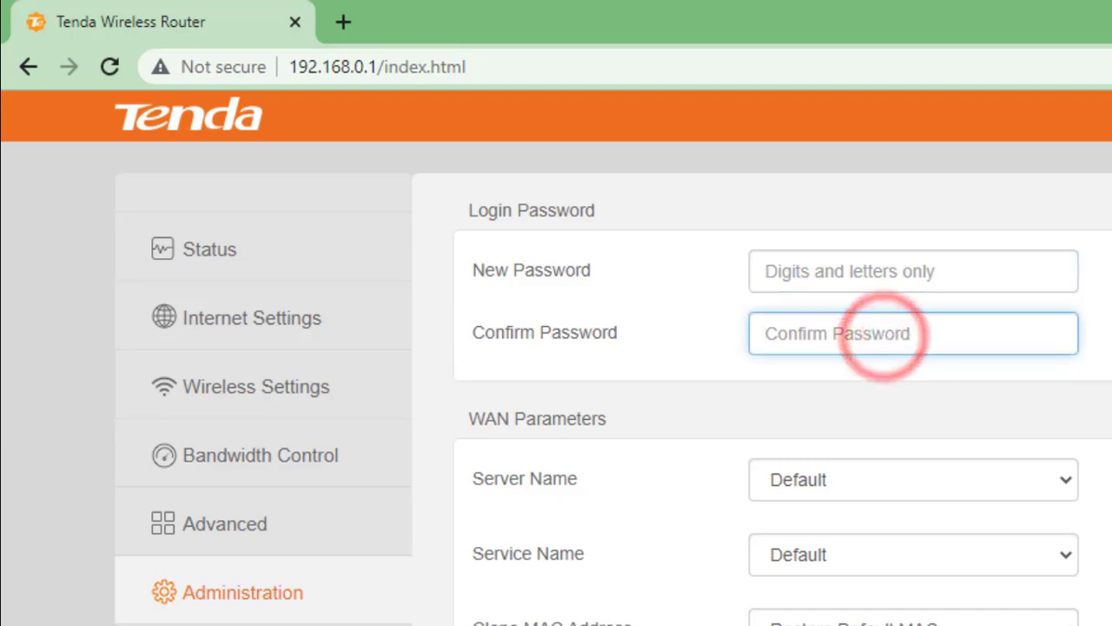